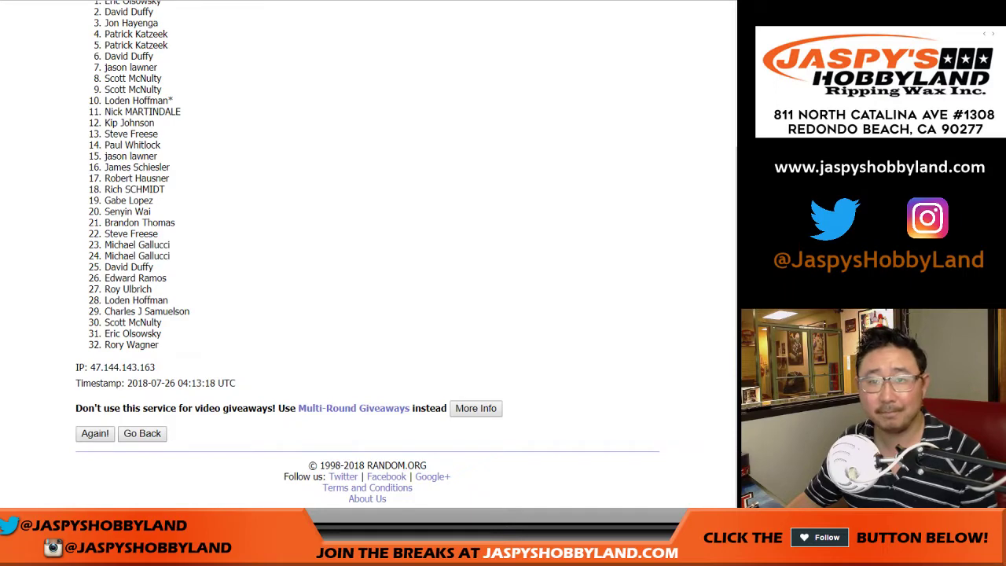
Step: Randomize the list of participant names four more times
click(95, 433)
scroll(94, 433, down, 5)
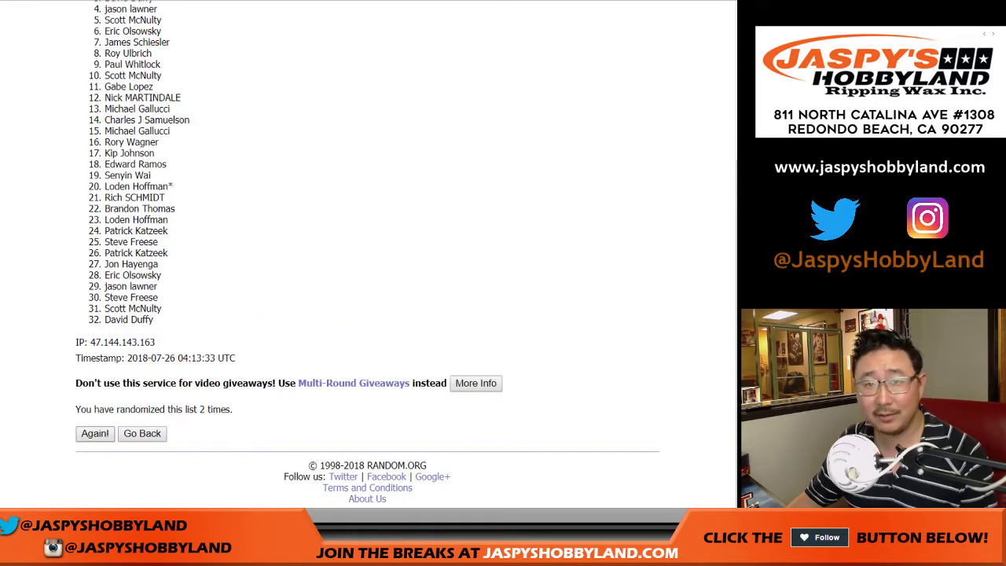
click(94, 432)
scroll(94, 433, down, 5)
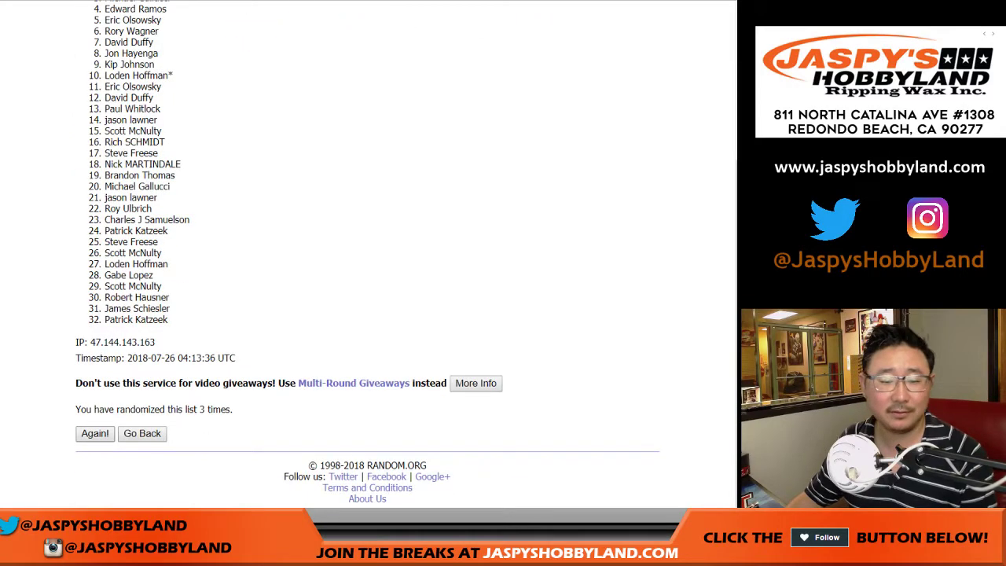
click(94, 432)
scroll(94, 433, down, 5)
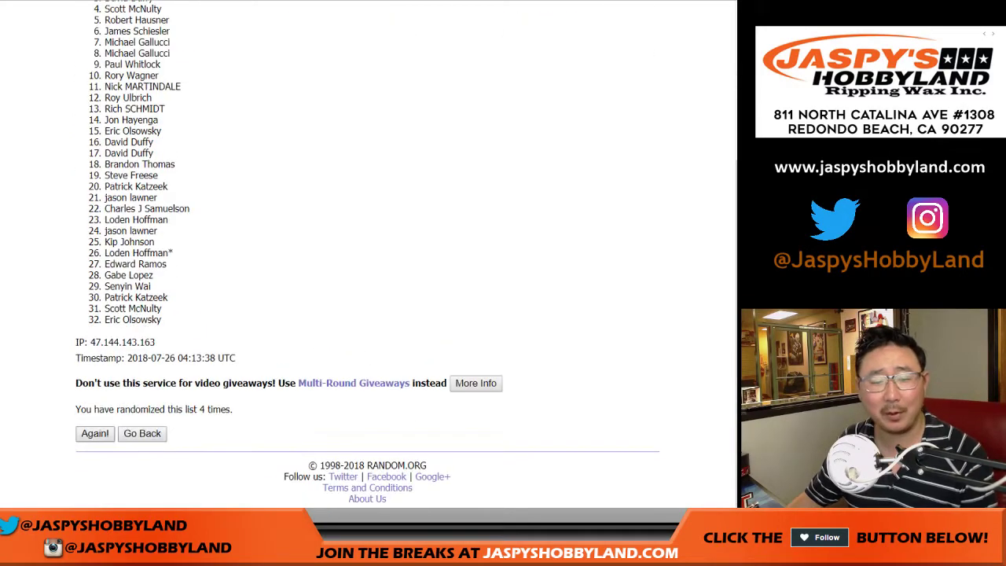
click(94, 433)
scroll(94, 432, down, 5)
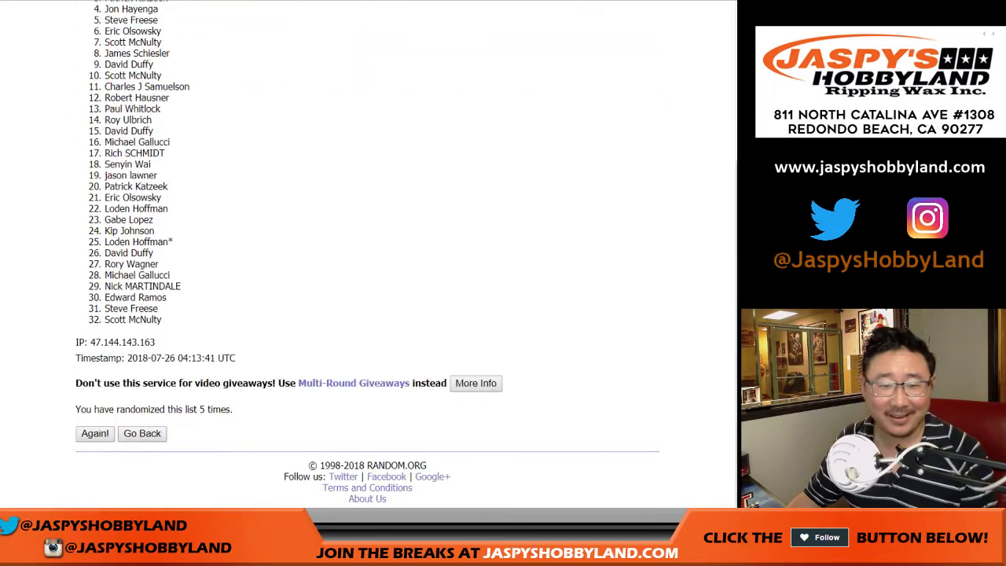
Step: Copy all 32 randomized participant names and paste them into column A of the Google Sheets break sheet, starting at A1
scroll(94, 433, up, 5)
drag(104, 194, 164, 502)
scroll(163, 501, down, 4)
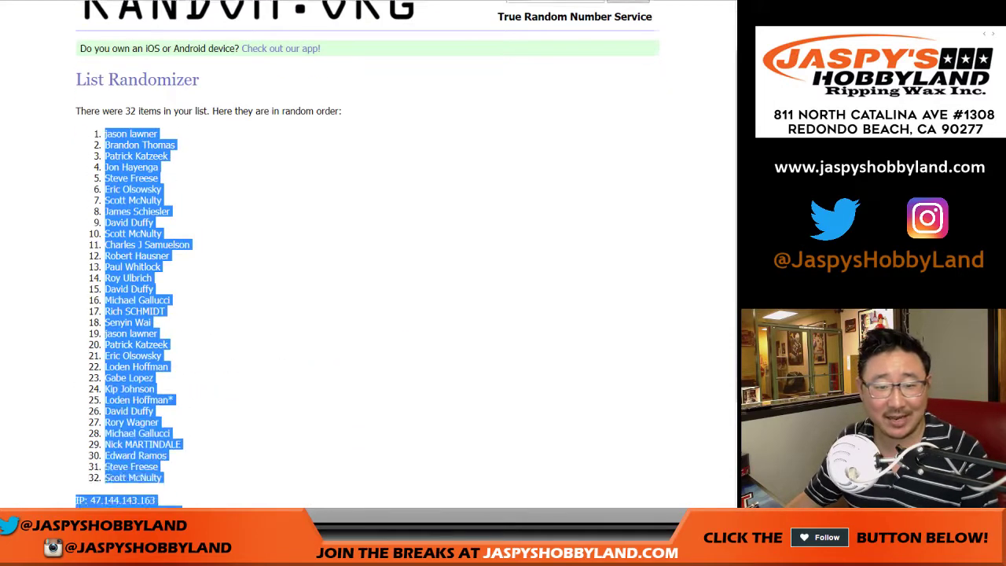
drag(163, 343, 163, 319)
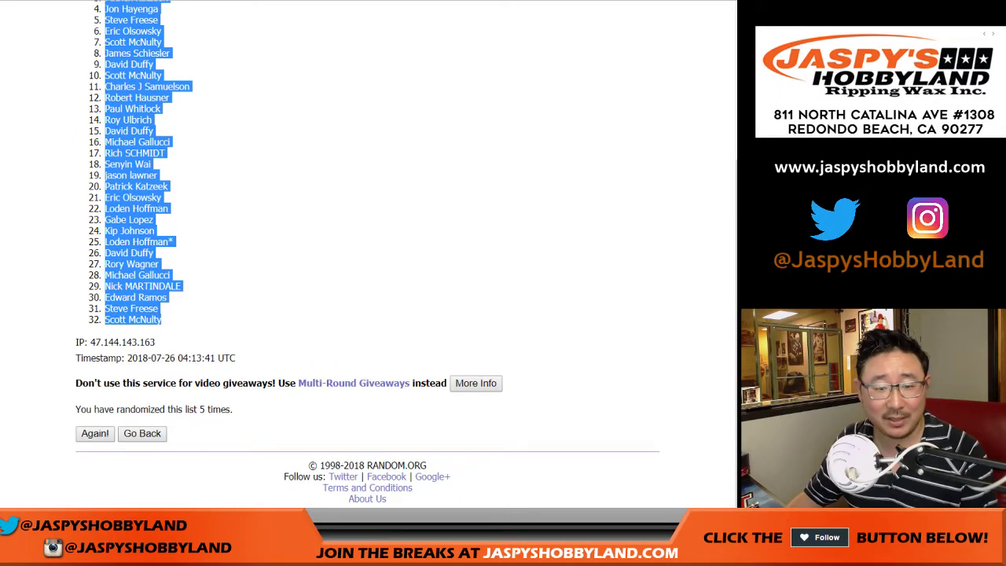
key(ctrl+Tab)
click(112, 94)
right_click(111, 95)
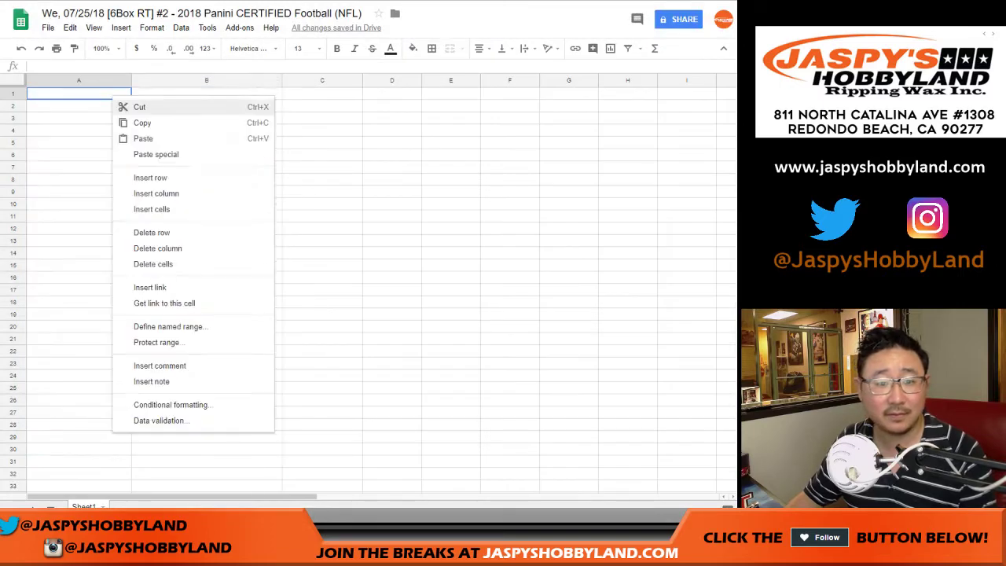
click(142, 138)
Step: Switch to the RANDOM.ORG form holding the NFL team list and randomize the teams
key(ctrl+Tab)
key(ctrl+Tab)
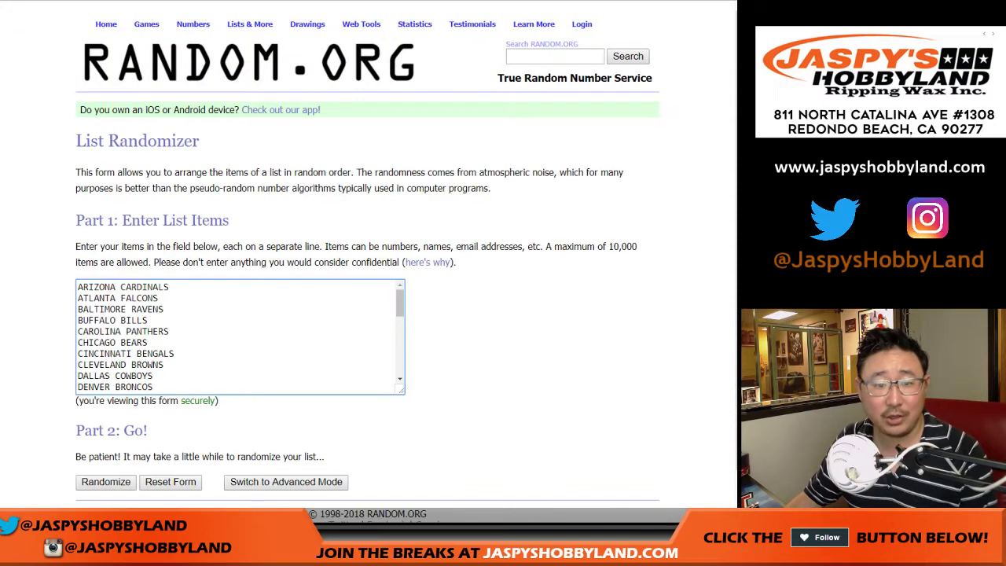
scroll(368, 267, down, 1)
click(105, 433)
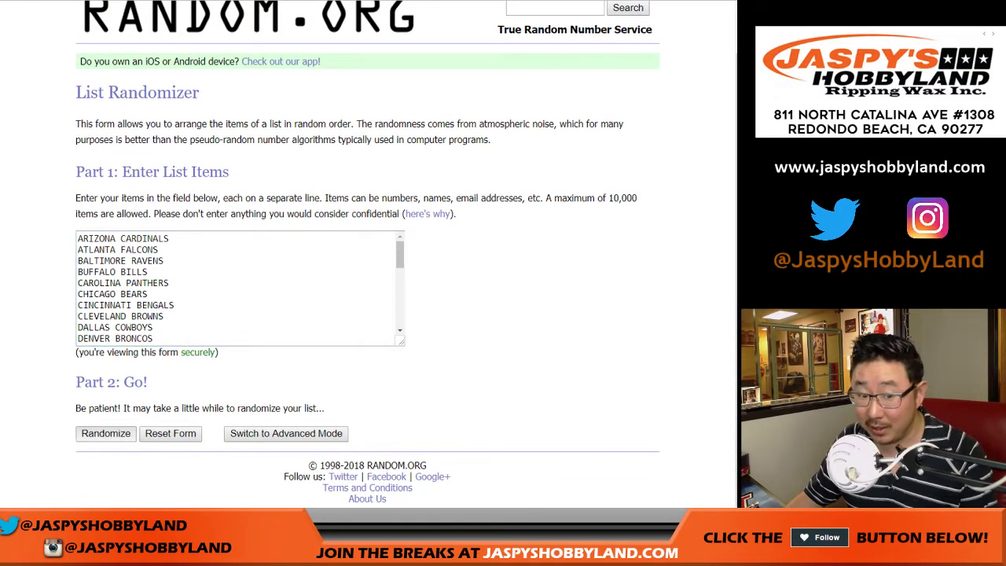
scroll(406, 257, down, 3)
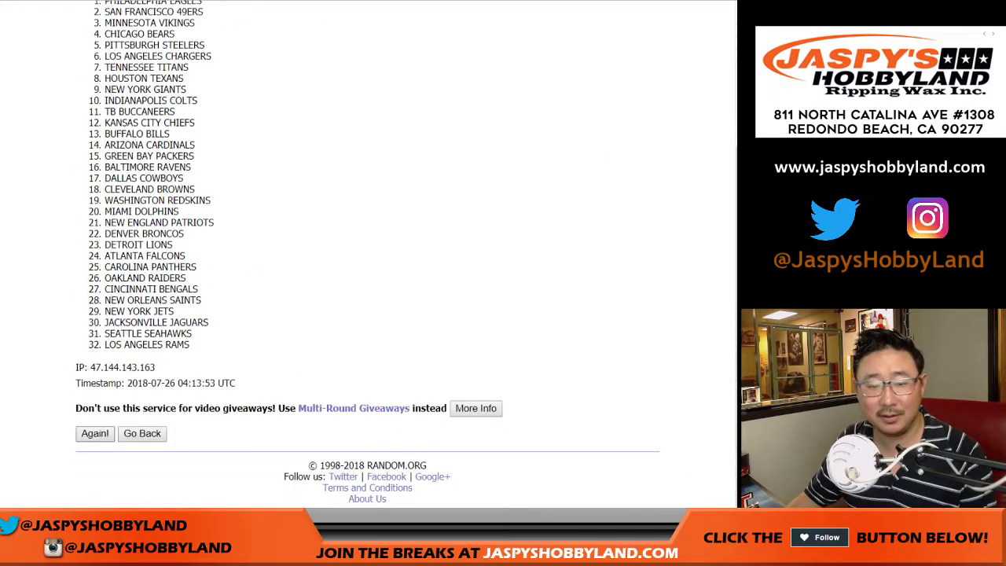
Step: Randomize the NFL team list four more times
click(95, 434)
scroll(95, 434, down, 3)
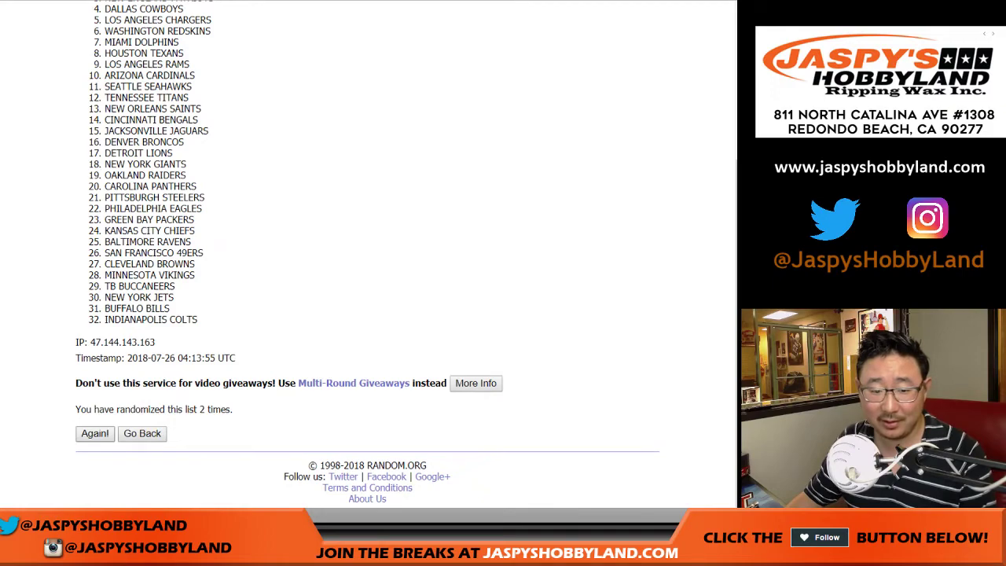
click(95, 433)
scroll(406, 257, down, 3)
click(94, 433)
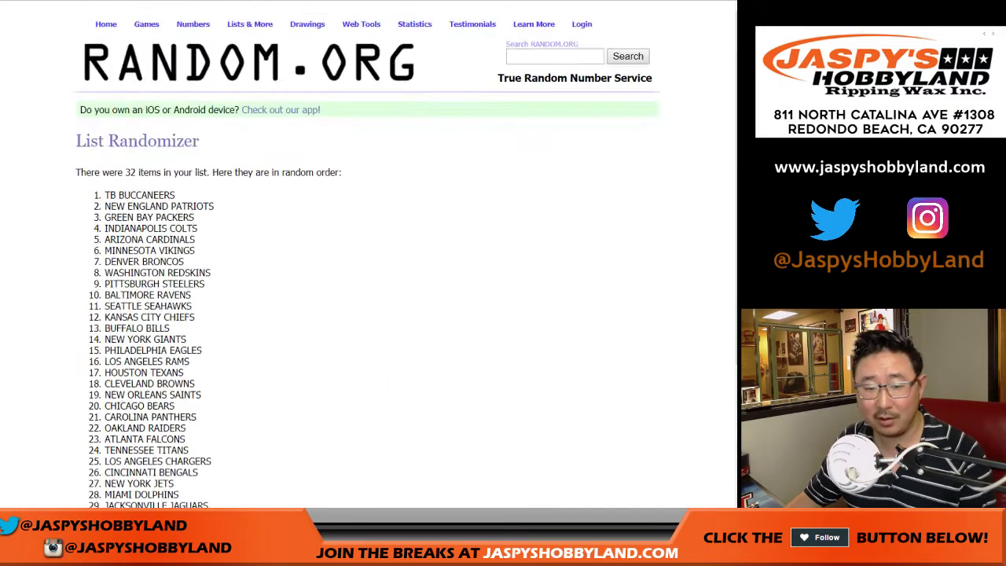
scroll(407, 257, down, 3)
click(95, 433)
scroll(406, 257, down, 3)
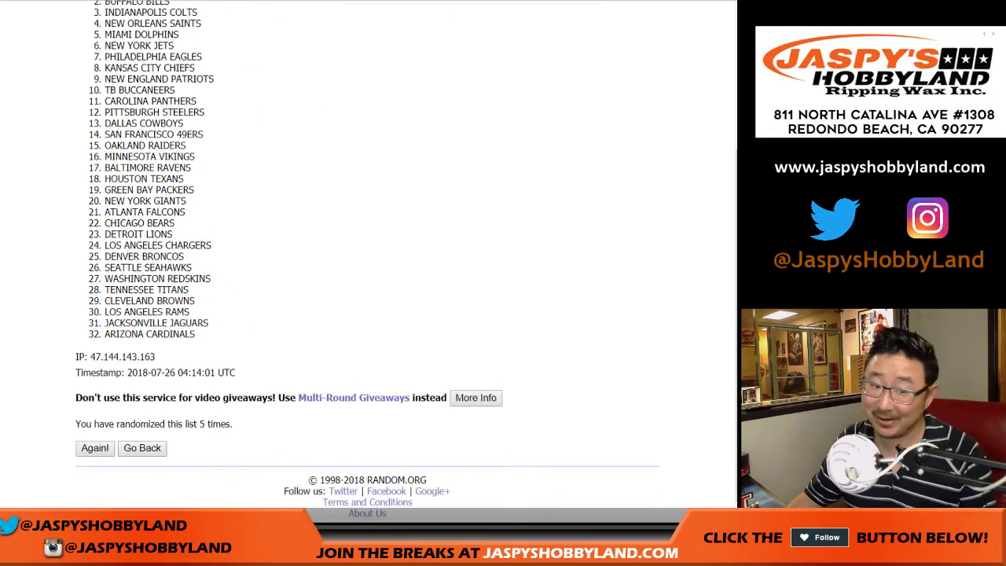
Step: Copy all 32 randomized team names and paste them into column B of the Google Sheets break sheet, starting at B1
scroll(406, 257, up, 3)
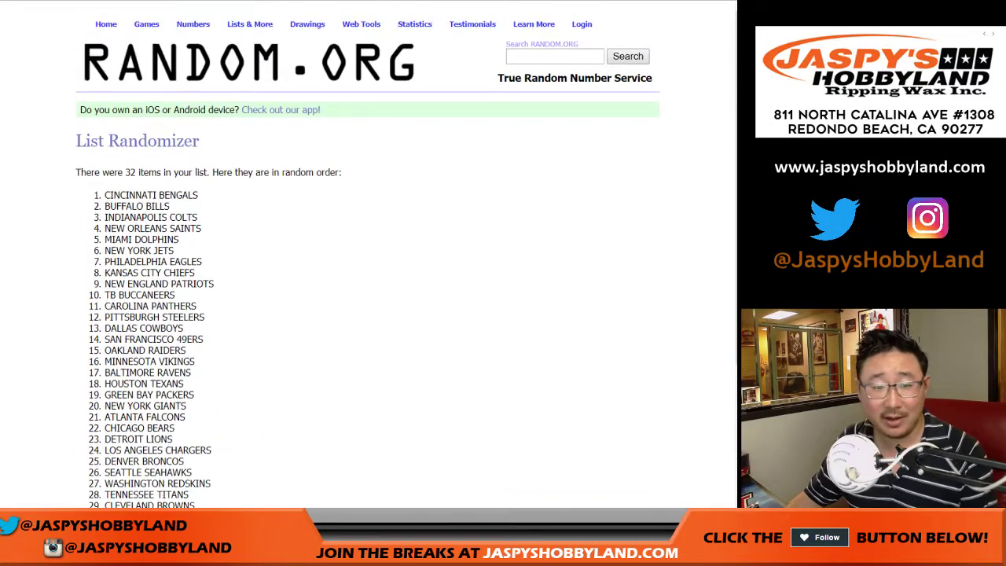
drag(105, 195, 212, 320)
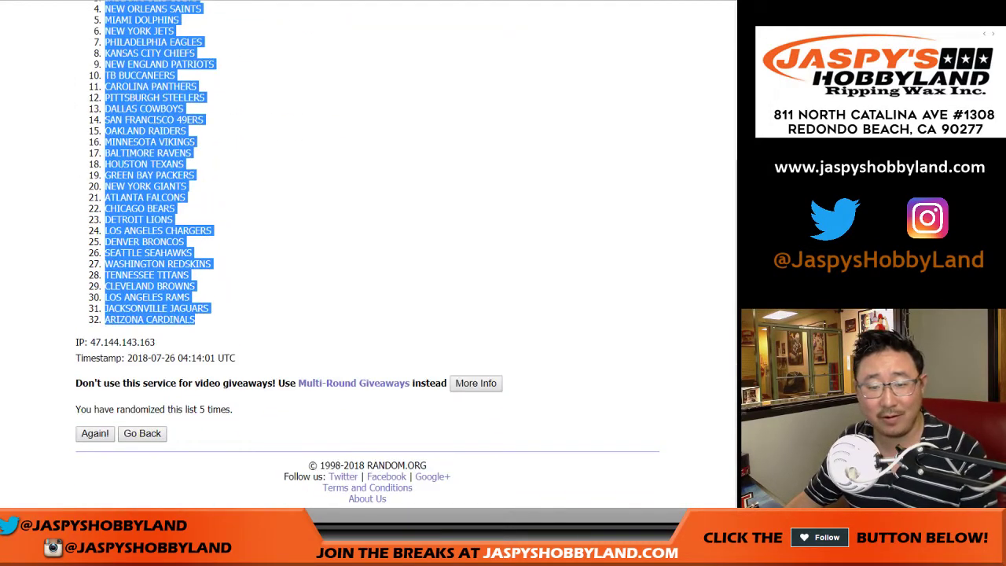
key(ctrl+c)
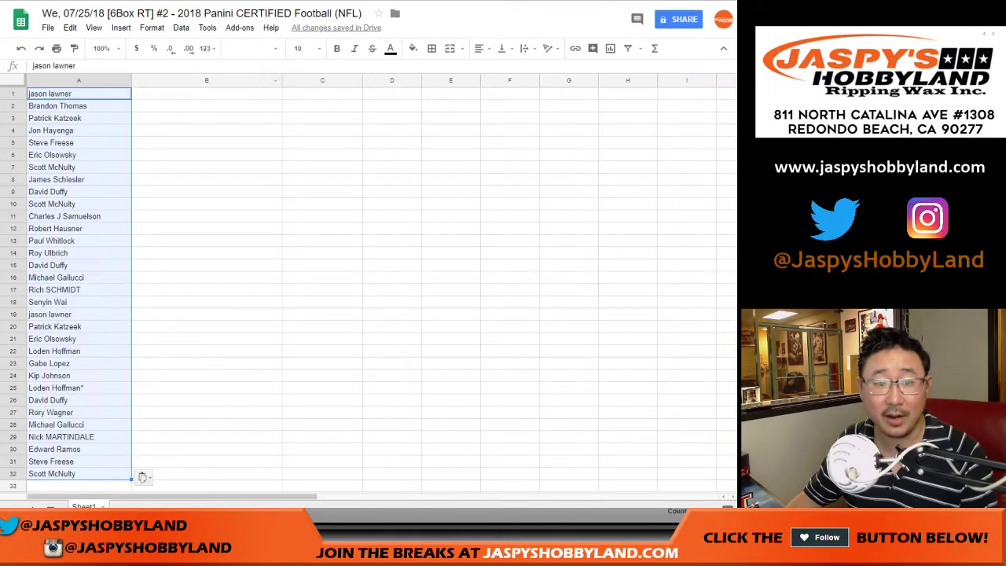
right_click(178, 92)
click(202, 135)
Step: Format the whole sheet in the Helvetica font at size 14 and fit column B's width to its contents
click(14, 80)
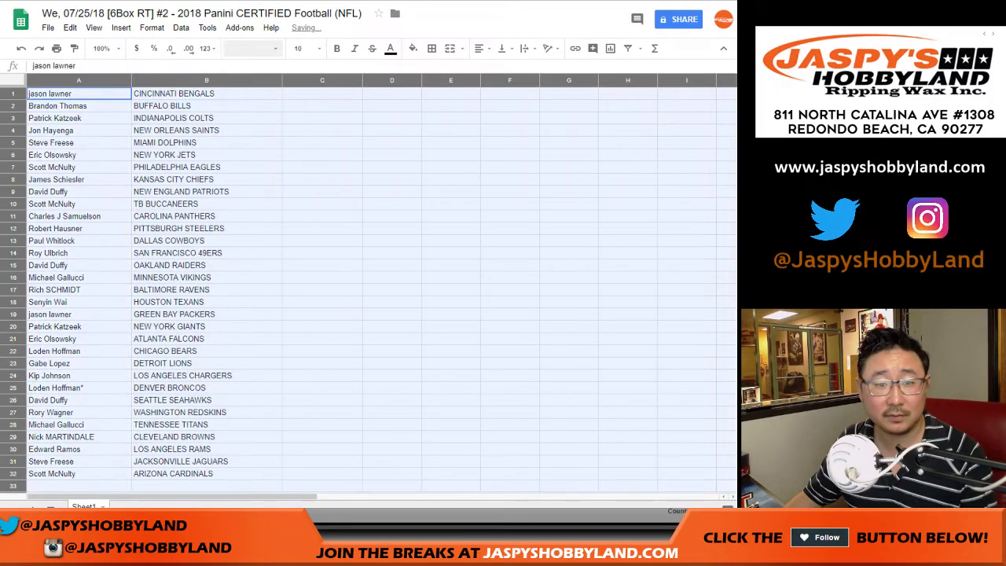
click(253, 48)
click(267, 91)
click(302, 48)
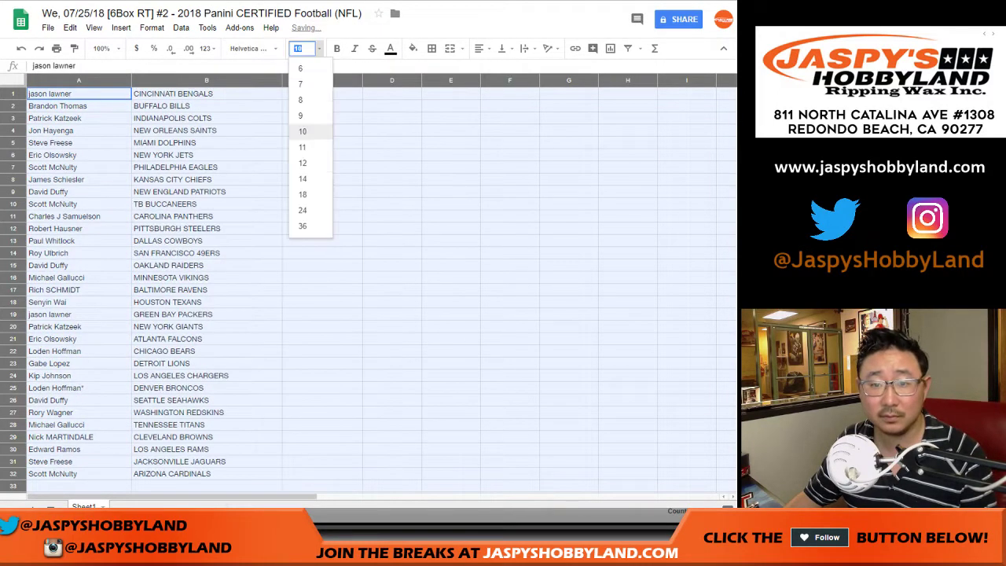
text(14)
key(Return)
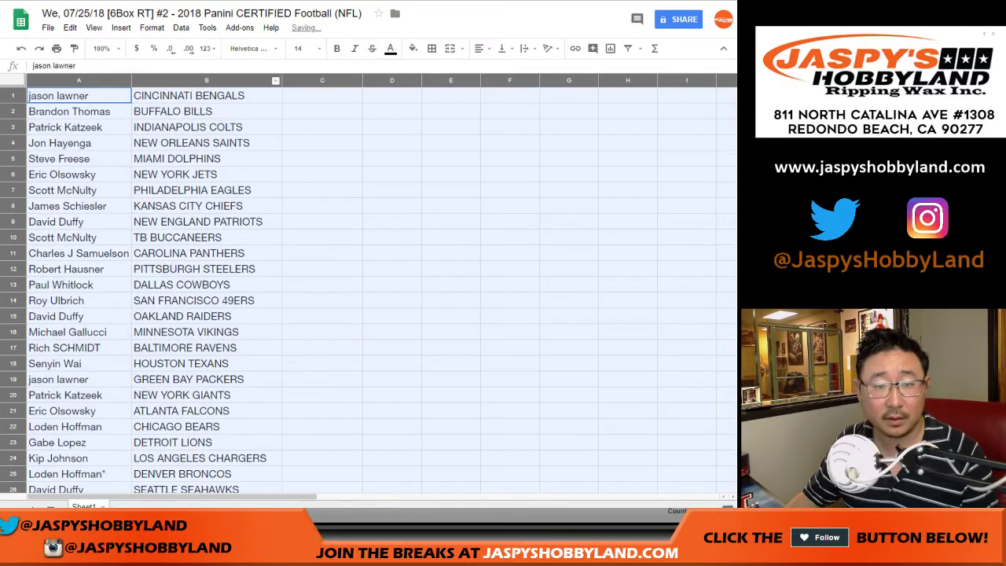
double_click(131, 80)
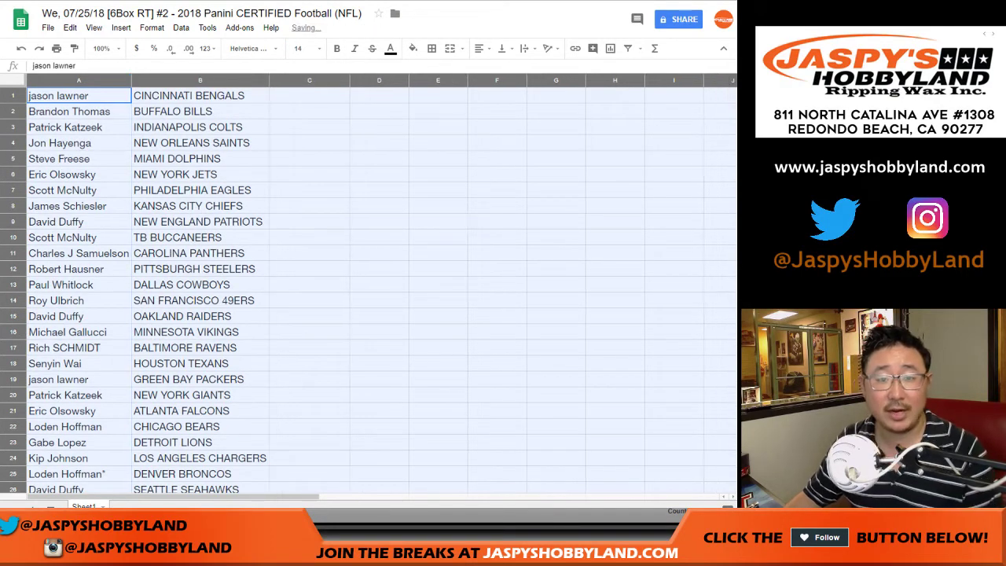
Step: Highlight rows 2 to 32 of the break sheet one at a time to read each participant's assigned team
click(13, 113)
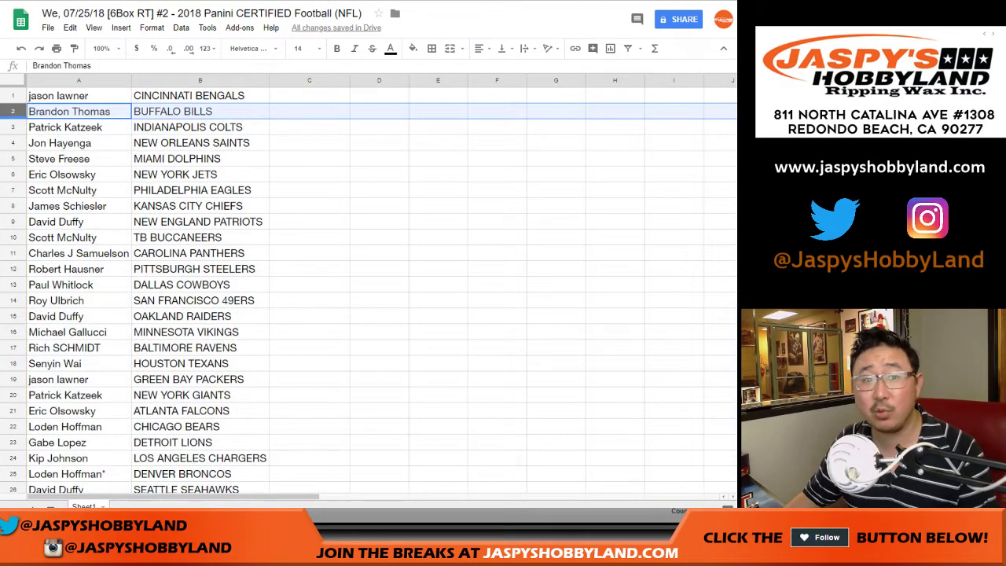
click(13, 128)
click(13, 144)
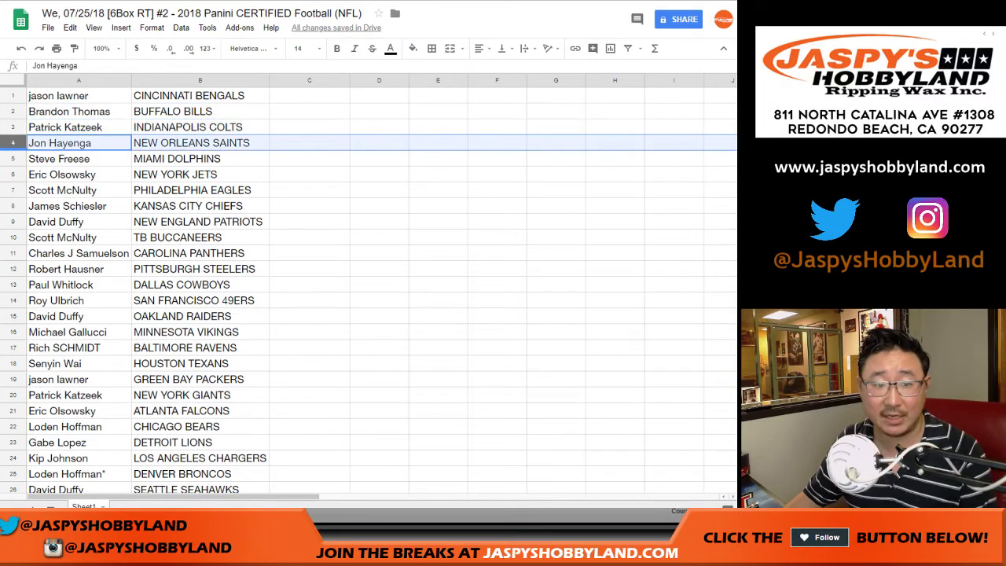
click(13, 160)
click(13, 175)
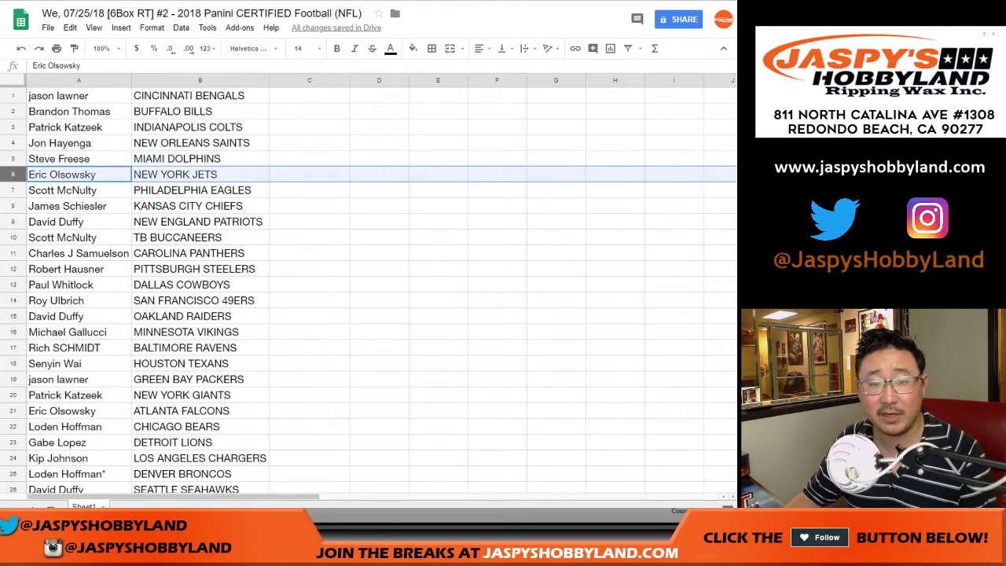
click(13, 190)
click(13, 205)
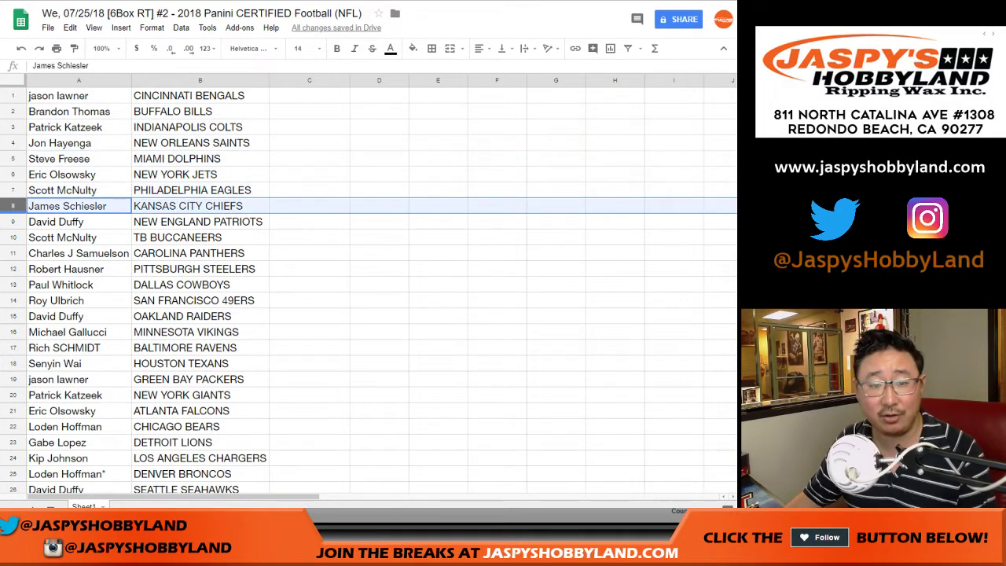
click(14, 222)
scroll(369, 290, down, 1)
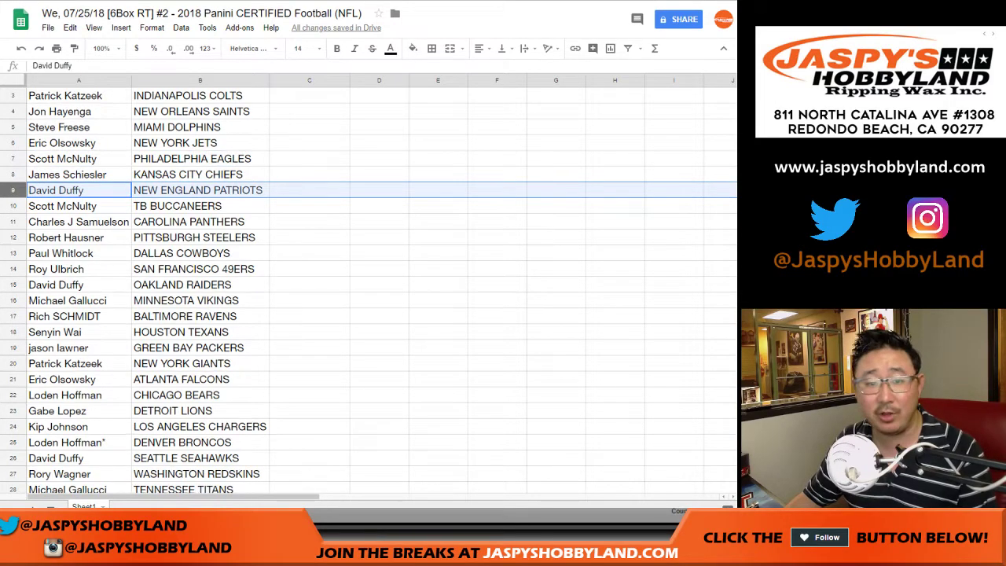
click(13, 205)
scroll(13, 206, down, 1)
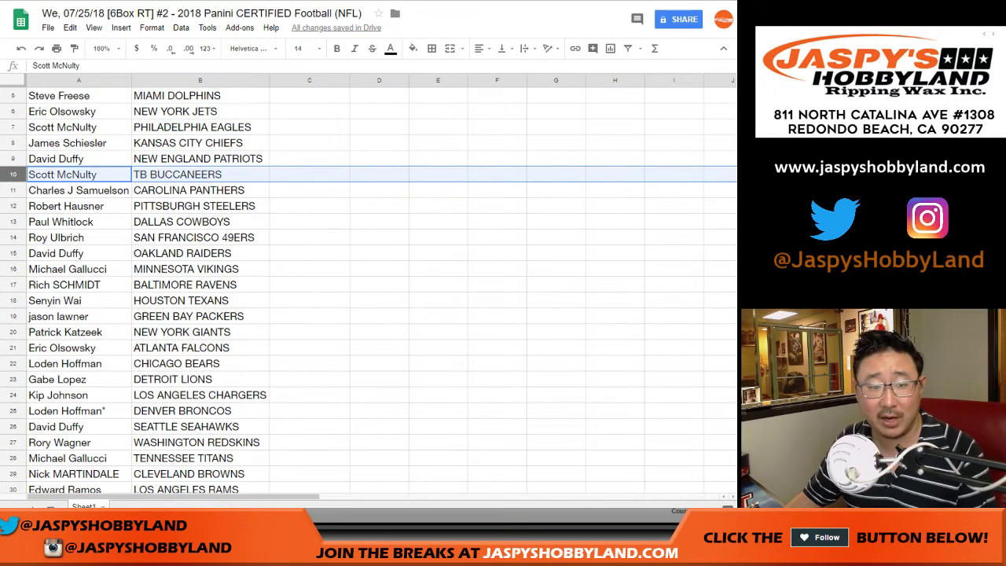
click(13, 190)
scroll(369, 291, down, 1)
click(13, 174)
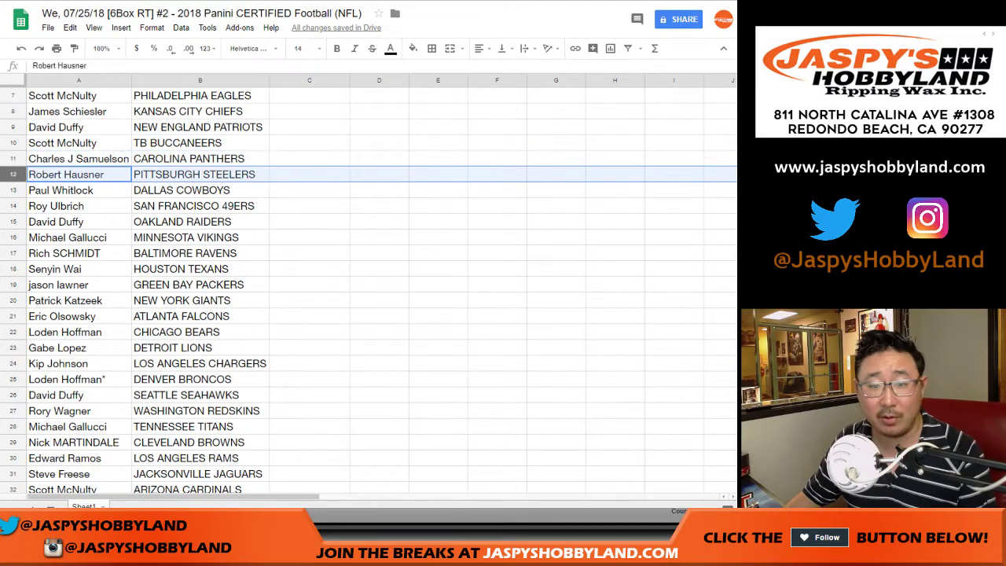
click(13, 190)
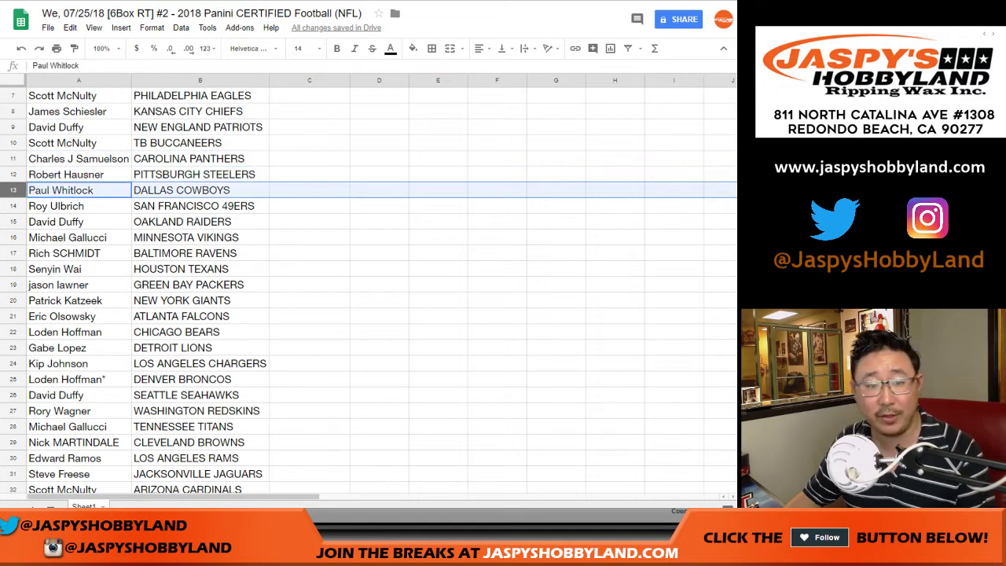
click(13, 206)
scroll(14, 206, down, 1)
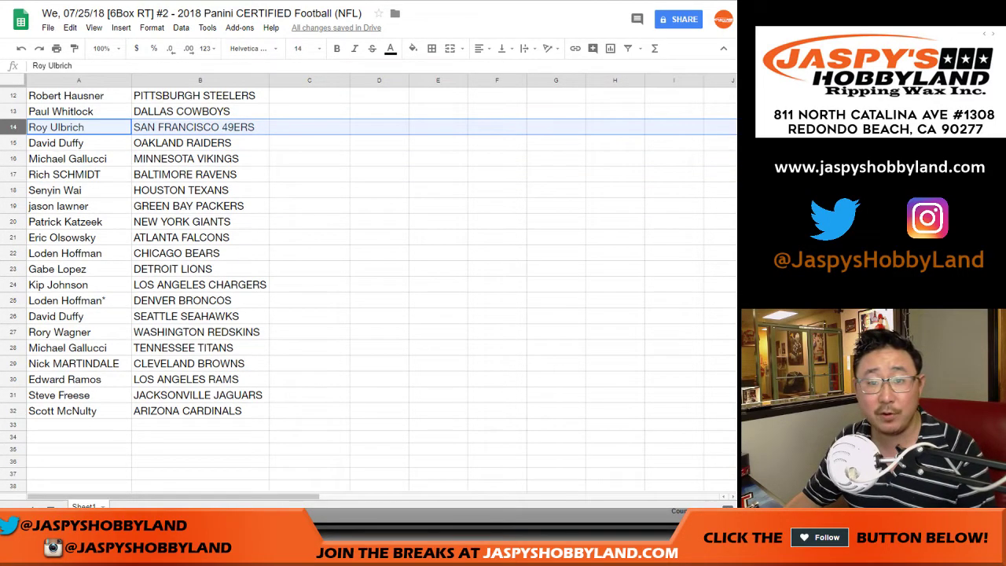
click(14, 143)
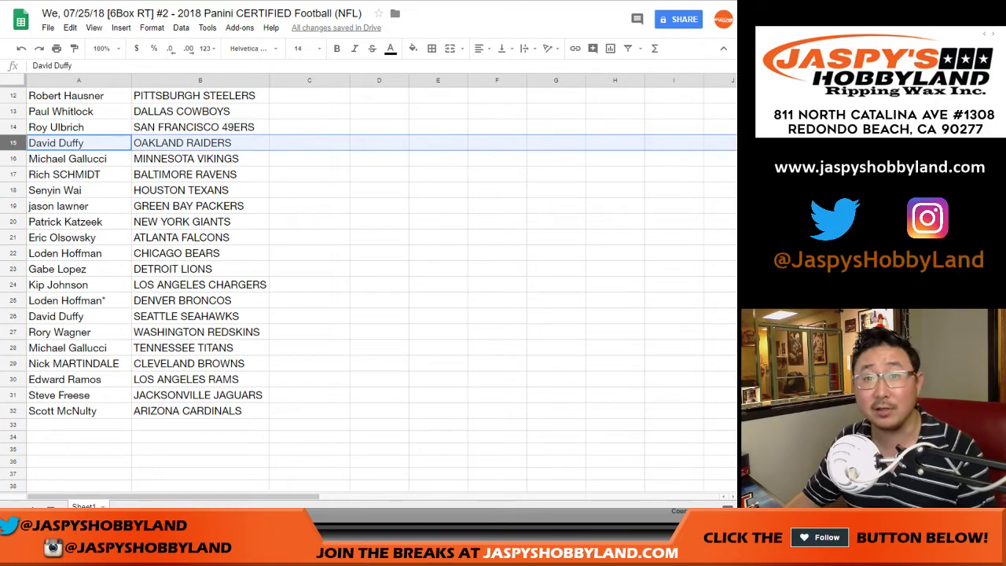
click(13, 159)
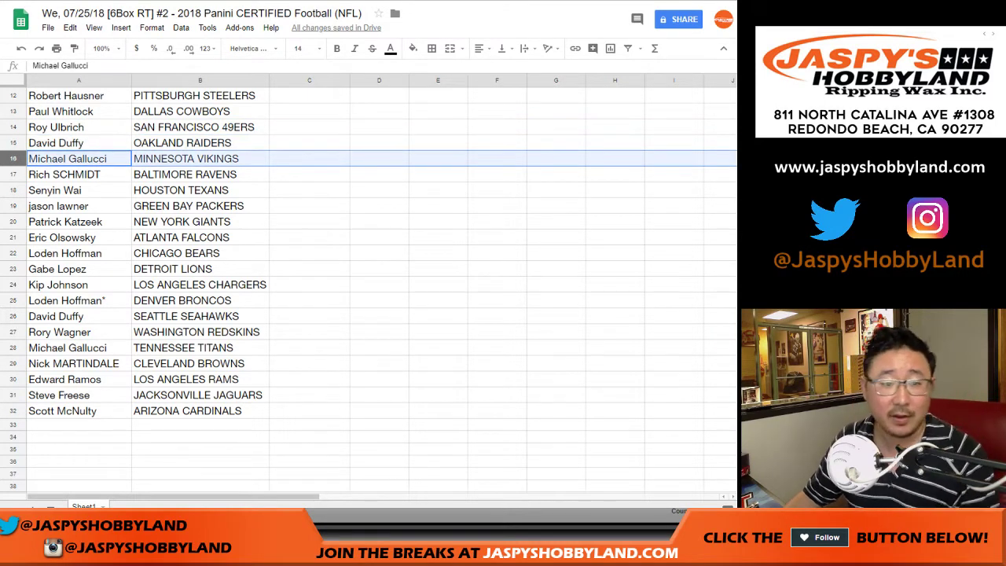
click(13, 173)
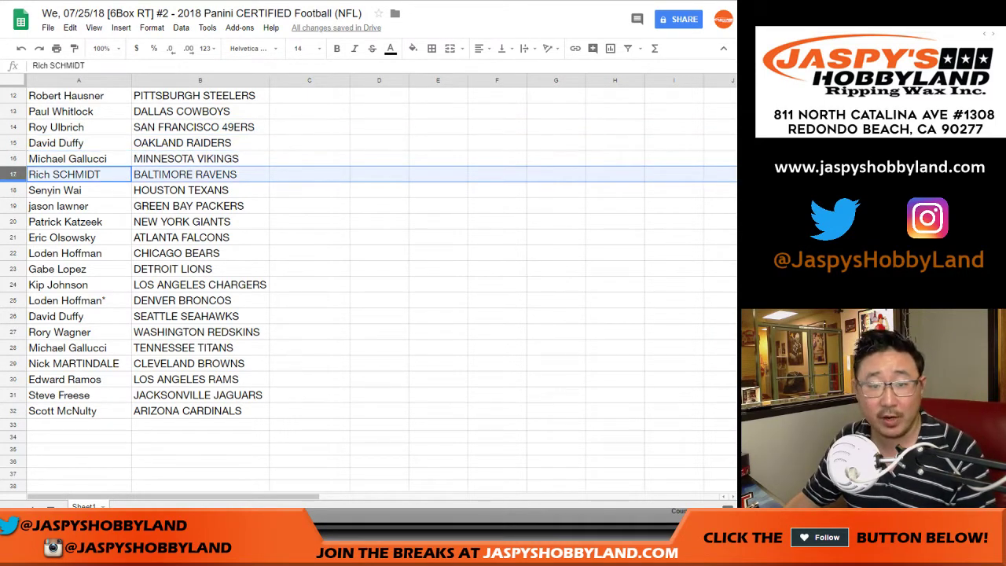
click(13, 189)
click(12, 206)
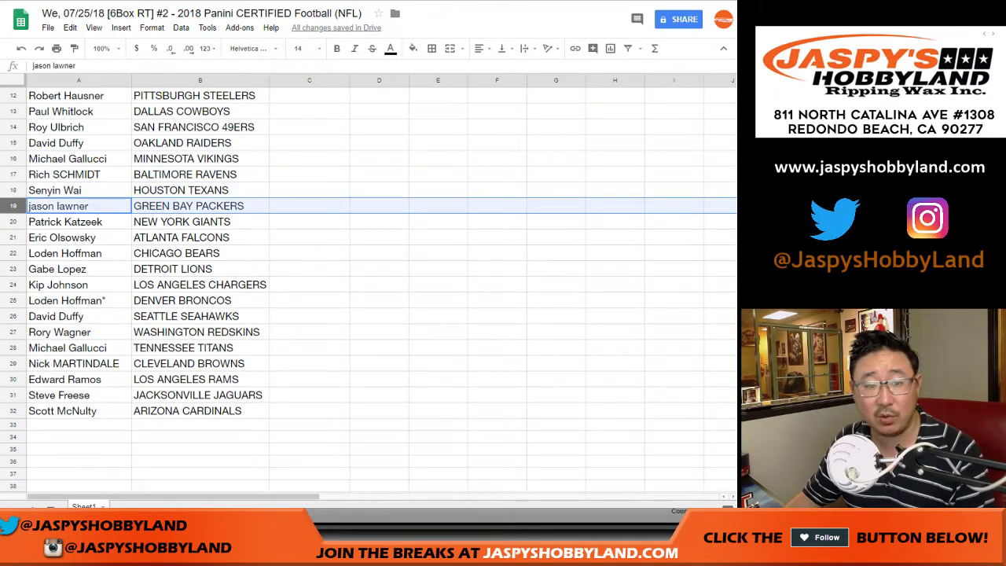
click(13, 222)
click(12, 236)
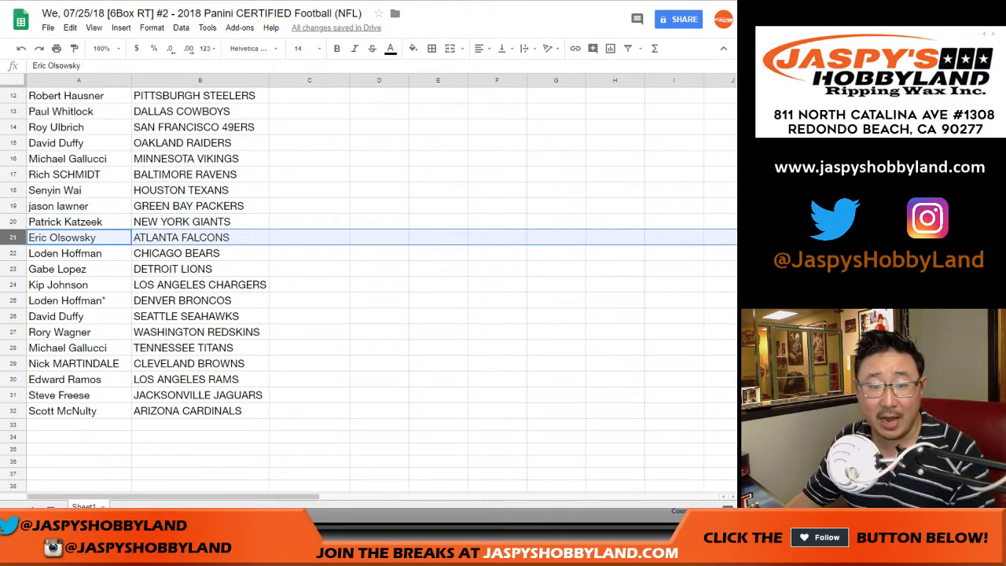
scroll(13, 228, down, 1)
click(12, 221)
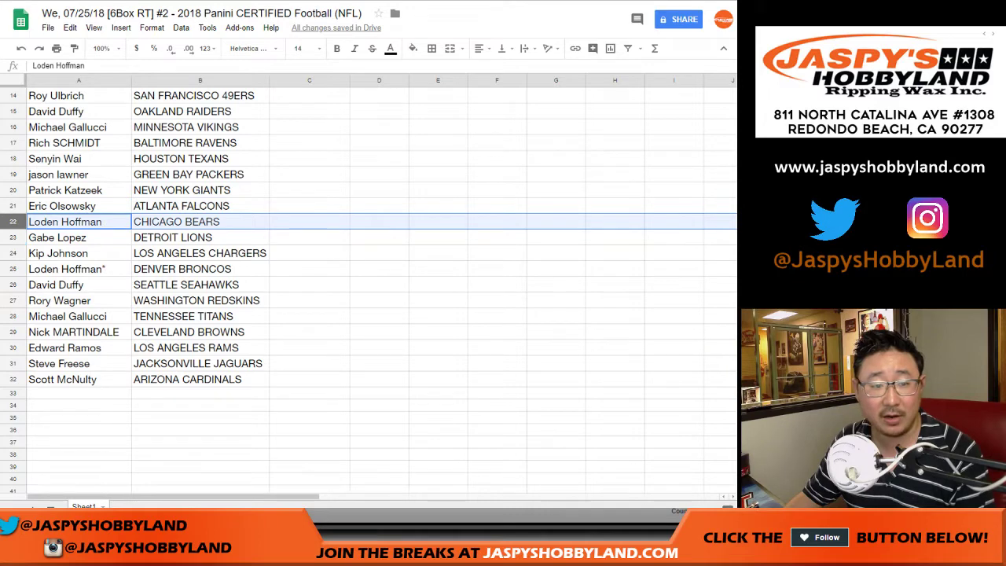
click(13, 238)
click(13, 253)
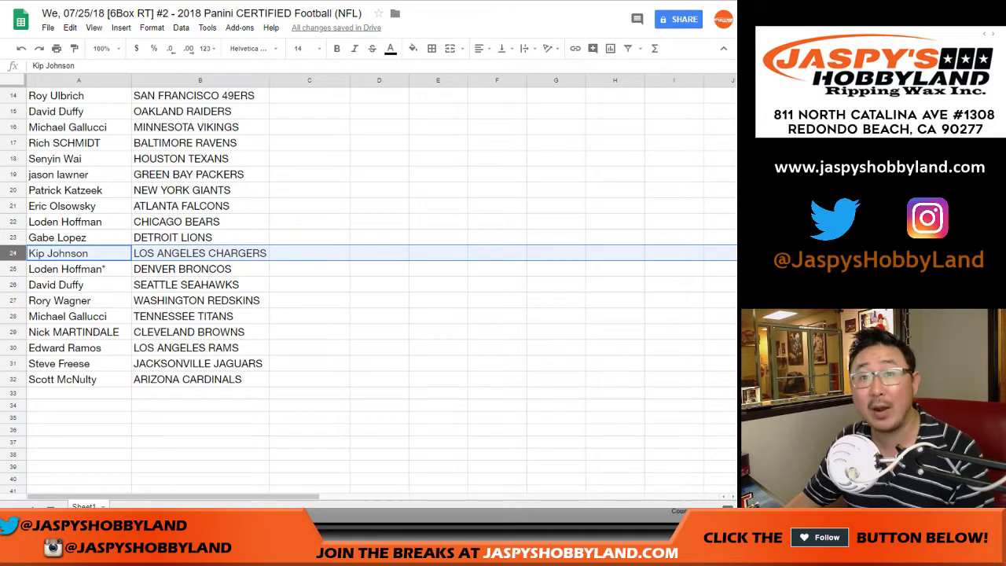
click(12, 269)
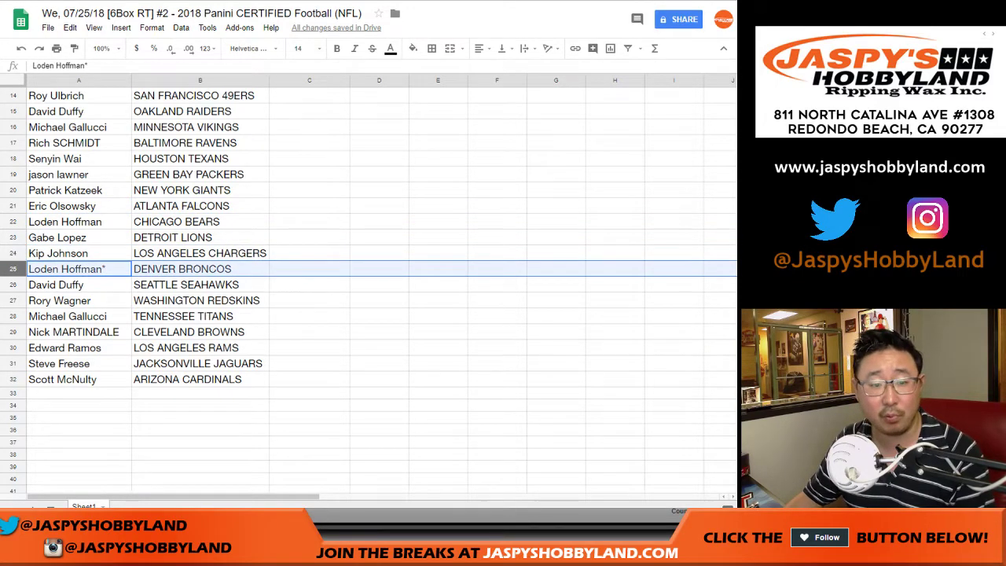
click(13, 284)
click(12, 300)
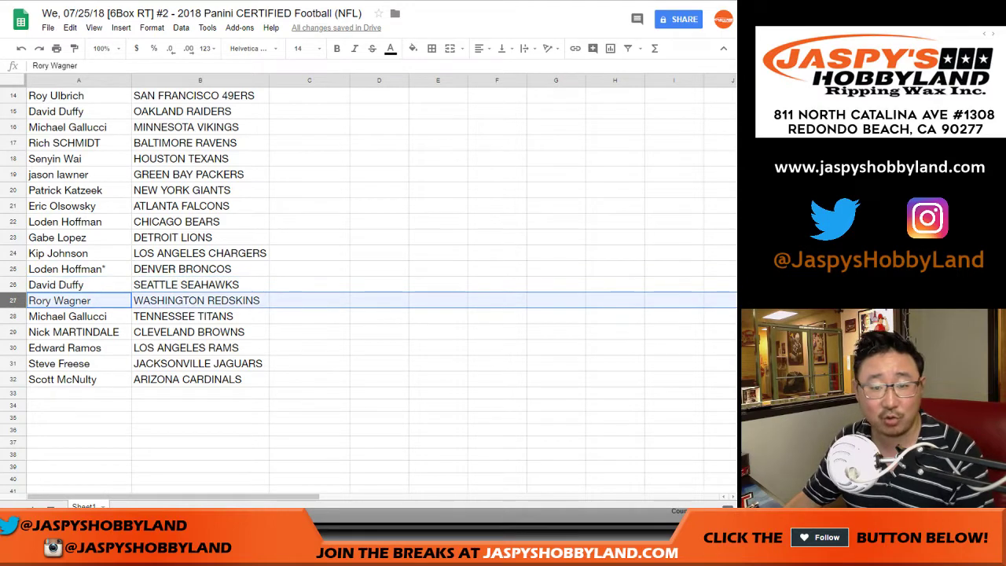
scroll(13, 300, down, 1)
scroll(13, 269, down, 1)
click(12, 253)
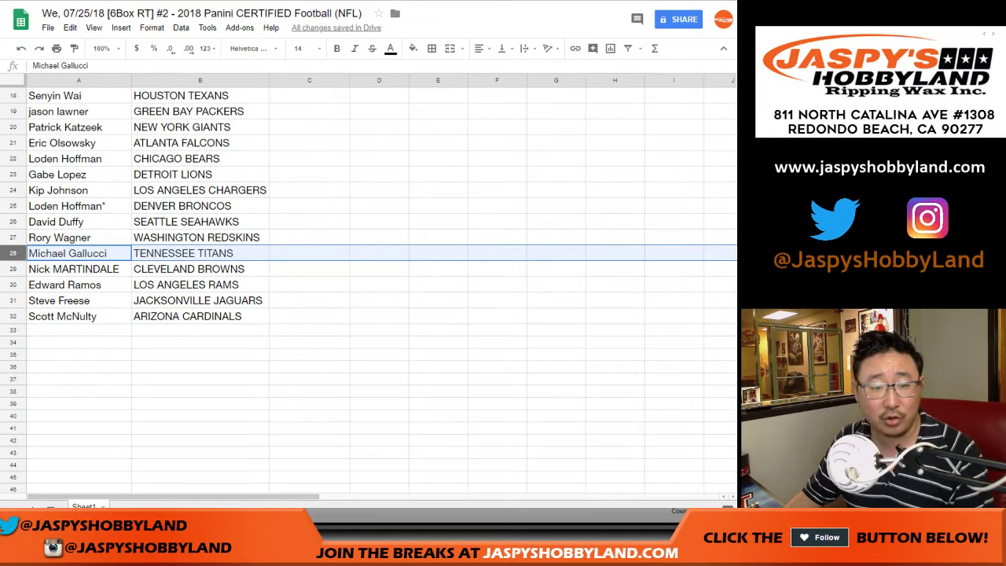
click(13, 268)
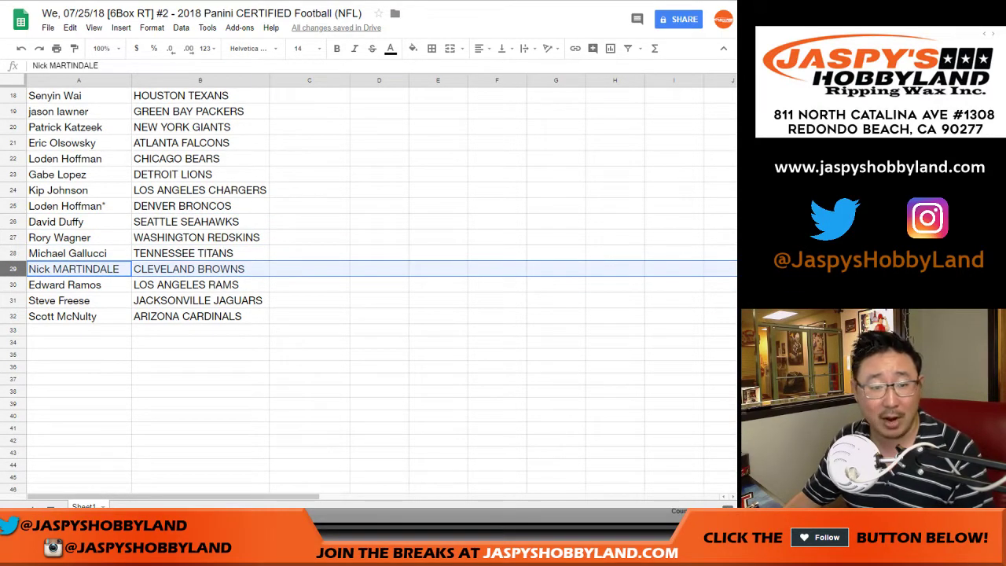
click(12, 284)
click(12, 300)
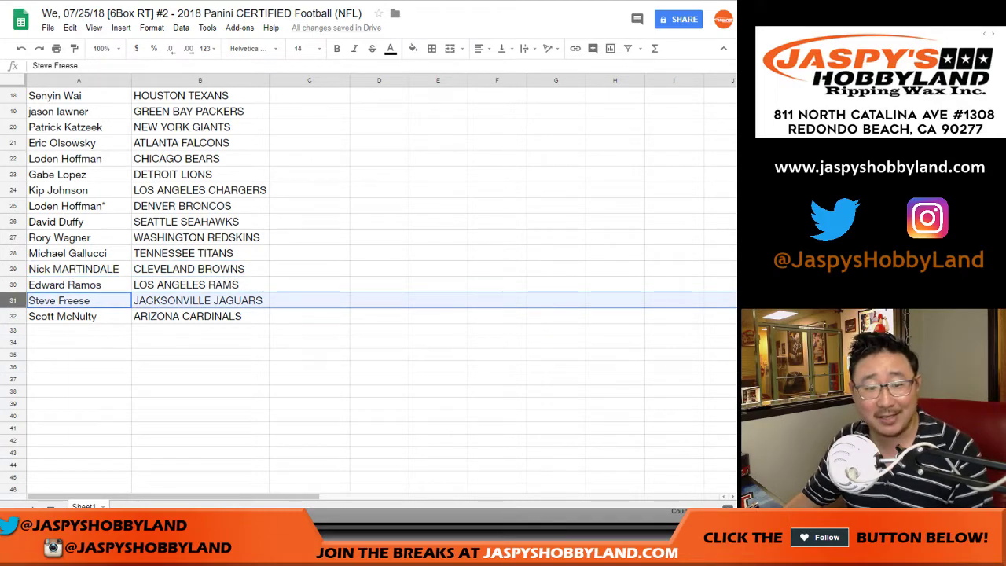
click(13, 315)
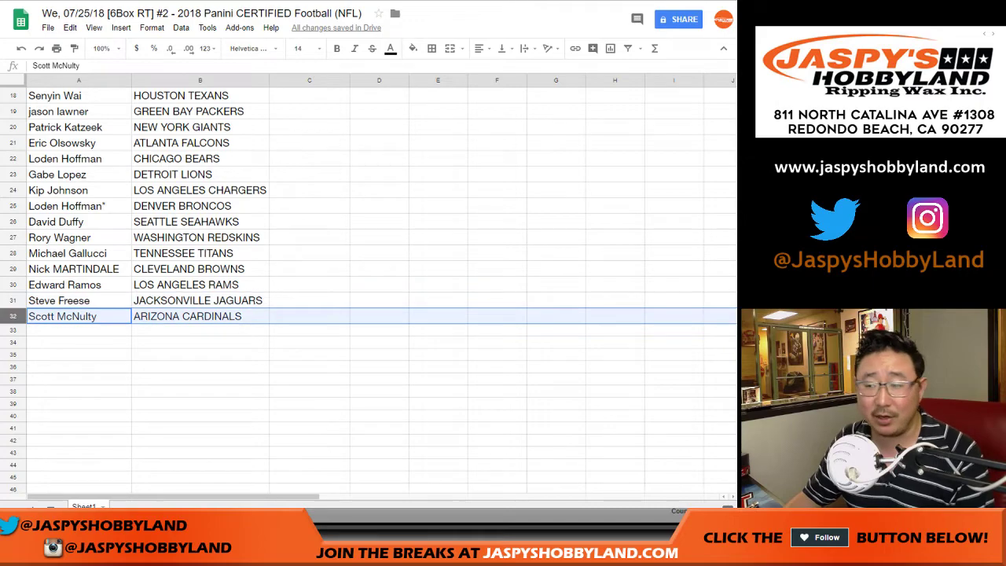
Step: Sort the whole sheet by the team names in column B, A to Z
scroll(13, 316, up, 4)
click(263, 80)
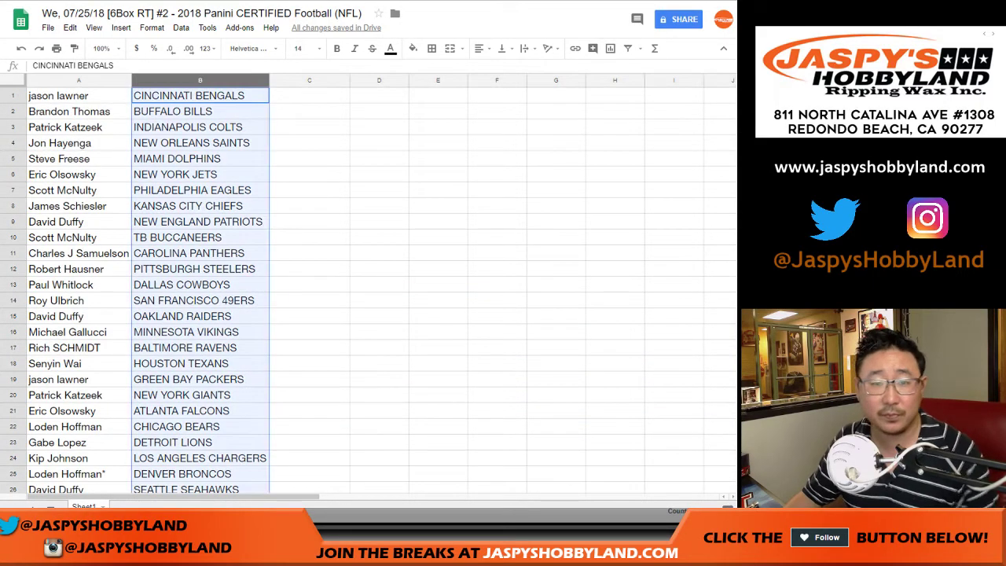
click(180, 28)
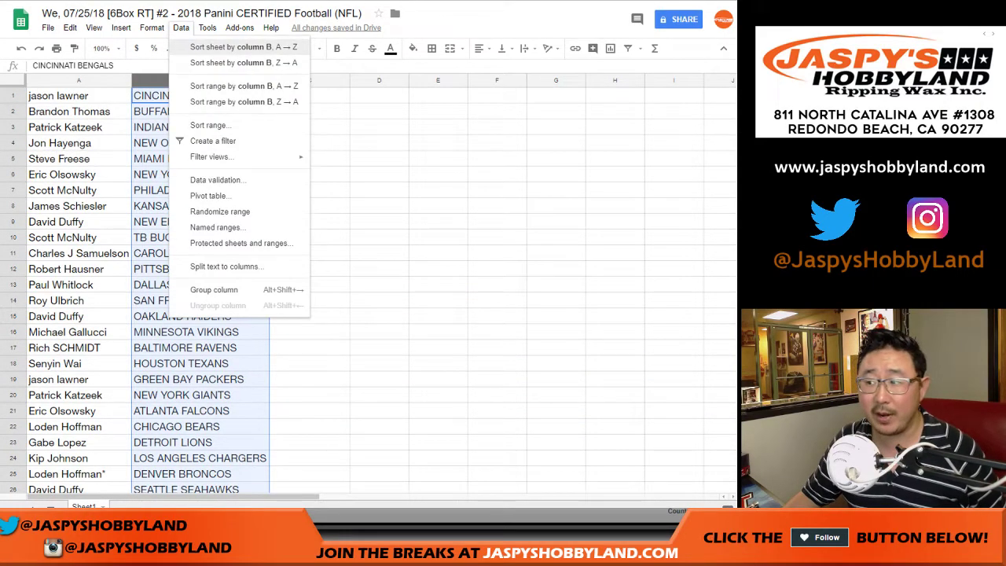
click(243, 47)
Step: Select the full participant and team list in A1:B32 and set the sheet zoom to 83%
click(79, 96)
scroll(78, 96, down, 1)
scroll(157, 275, down, 3)
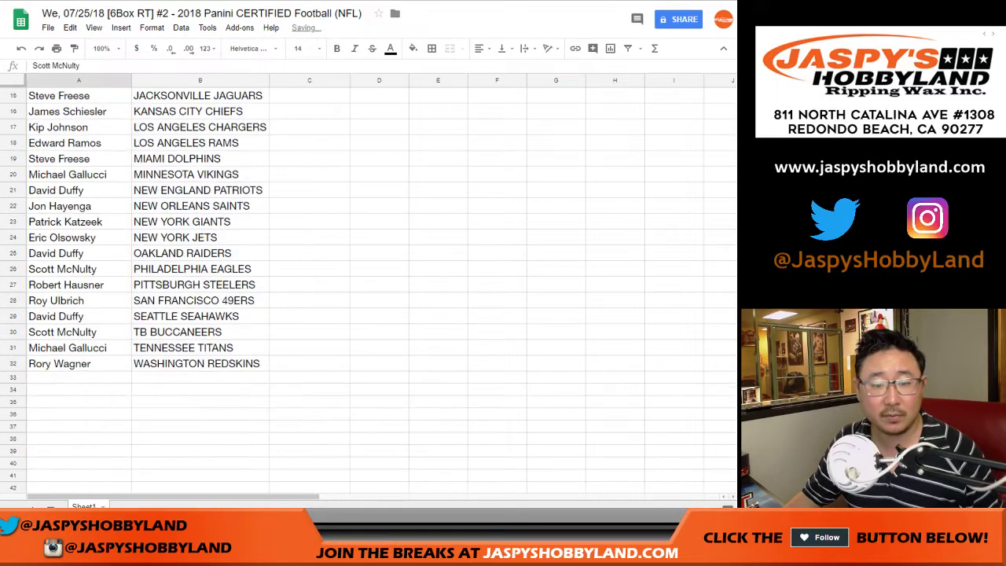
shift+click(198, 362)
scroll(198, 357, up, 4)
click(102, 48)
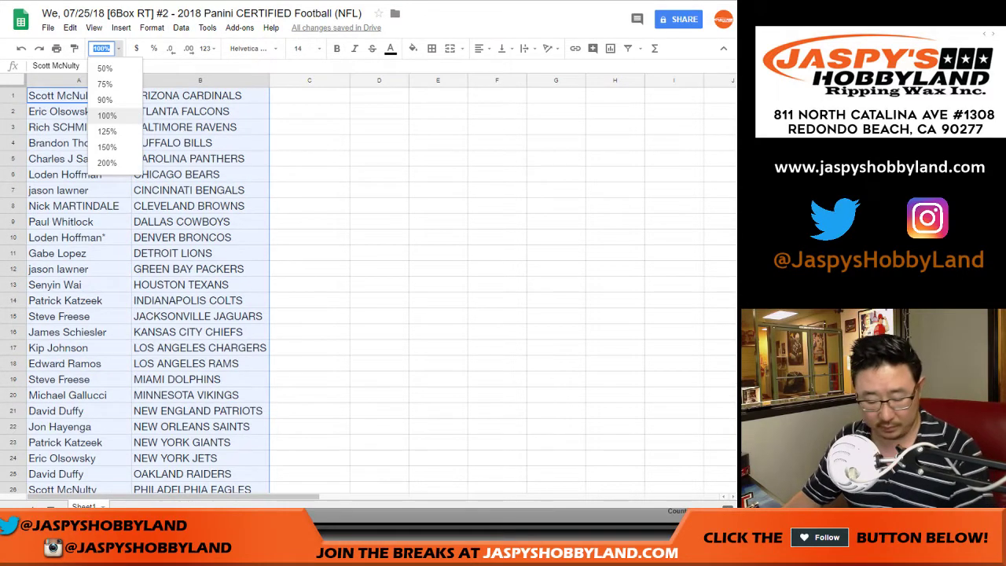
text(83)
key(Return)
Step: Set the font size of the selected participant and team list to 13
click(299, 48)
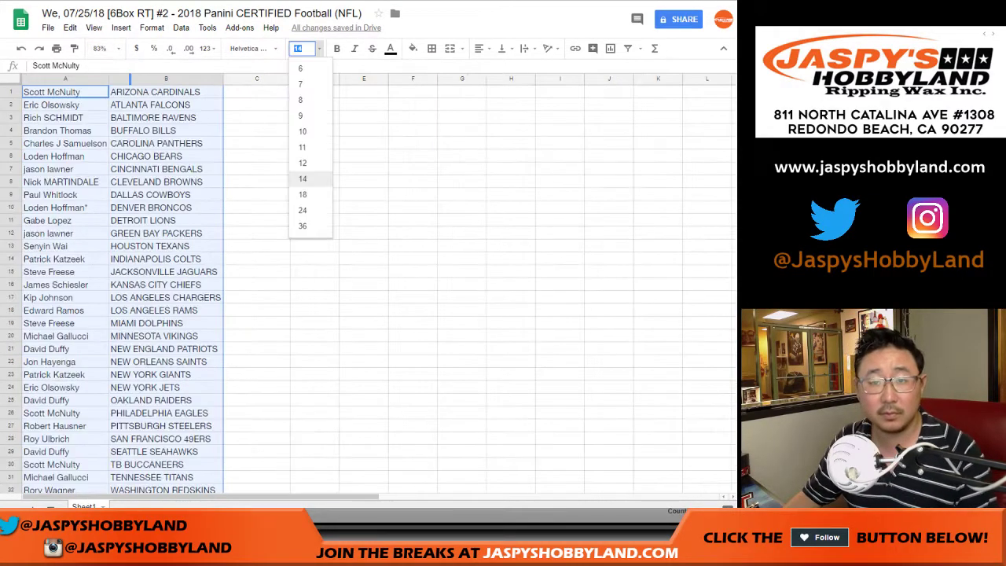
text(13)
key(Return)
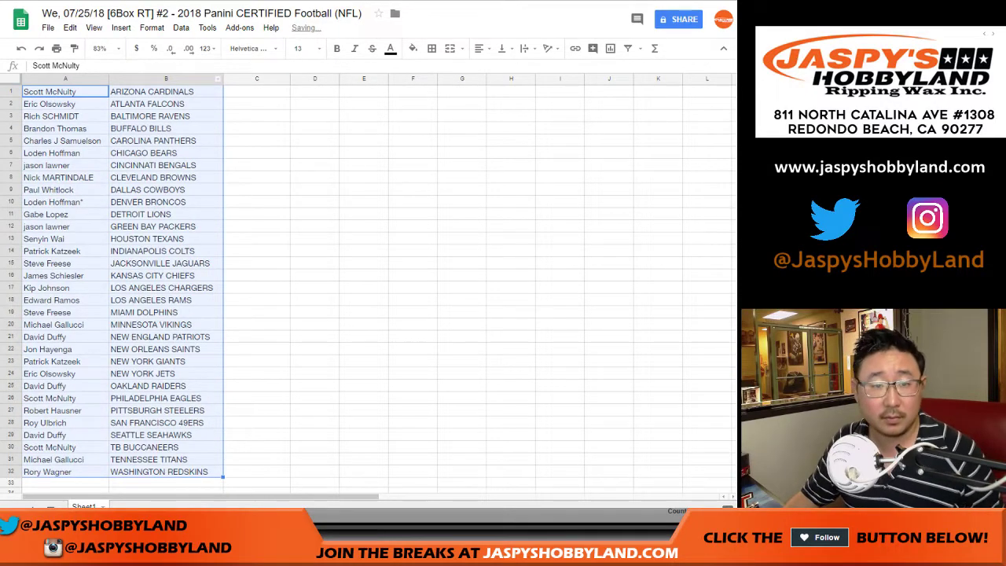
Step: Fit column A's width to its contents and center the selected list horizontally and vertically in its cells
double_click(108, 80)
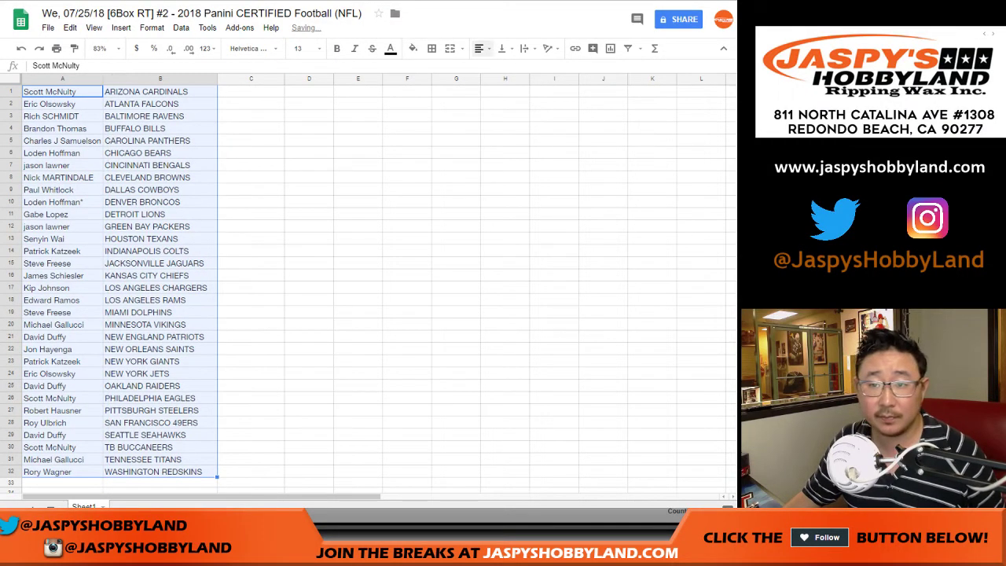
click(482, 48)
click(498, 68)
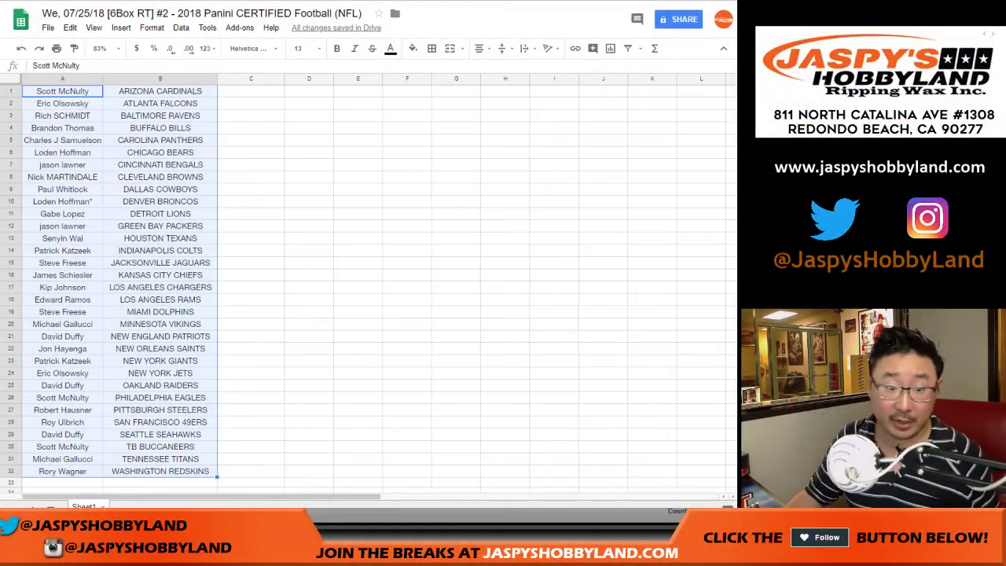
Step: Highlight the Kansas City Chiefs and Dallas Cowboys rows, and move DALLAS COWBOYS from B9 to C9
click(11, 275)
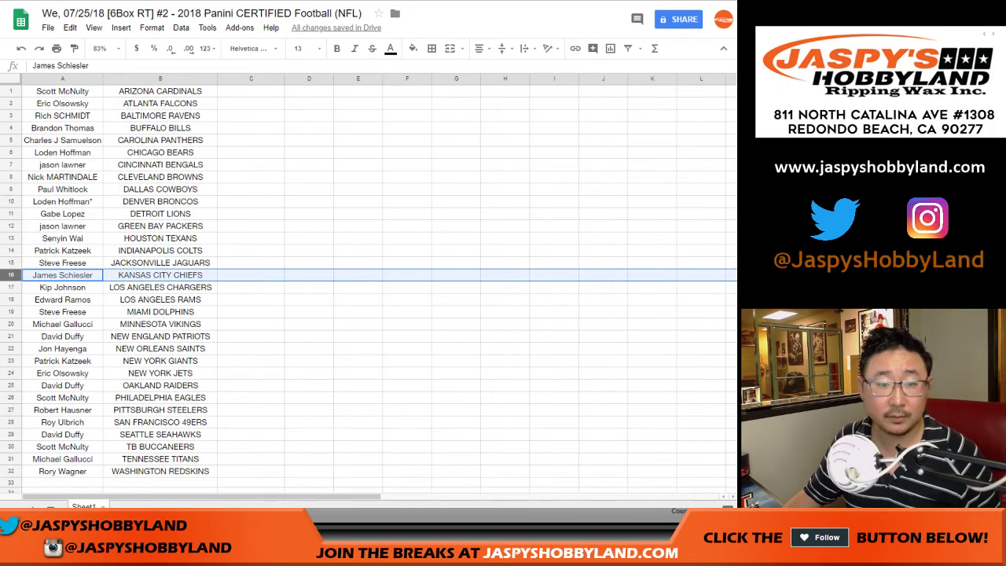
ctrl+click(11, 189)
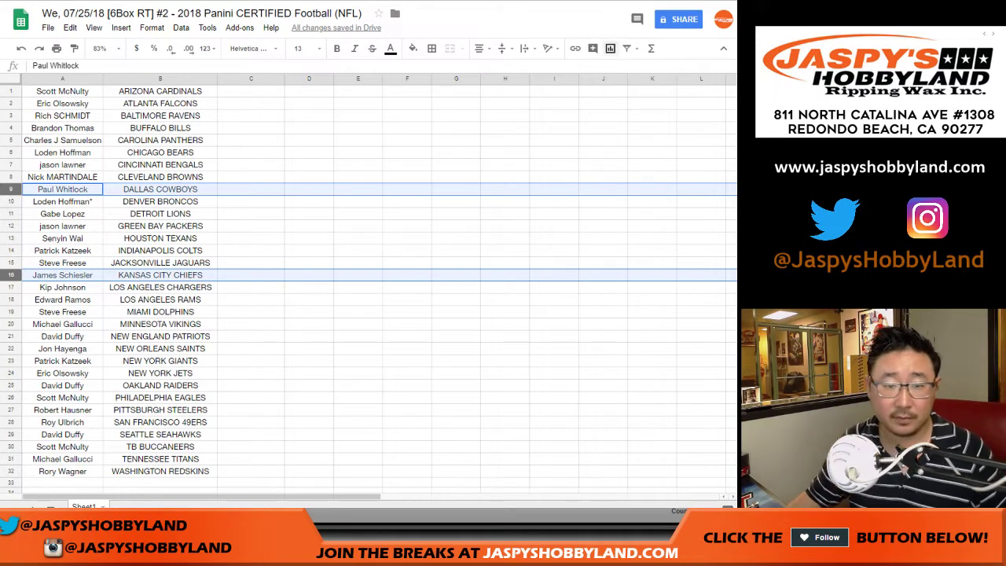
click(160, 189)
key(ctrl+x)
click(251, 190)
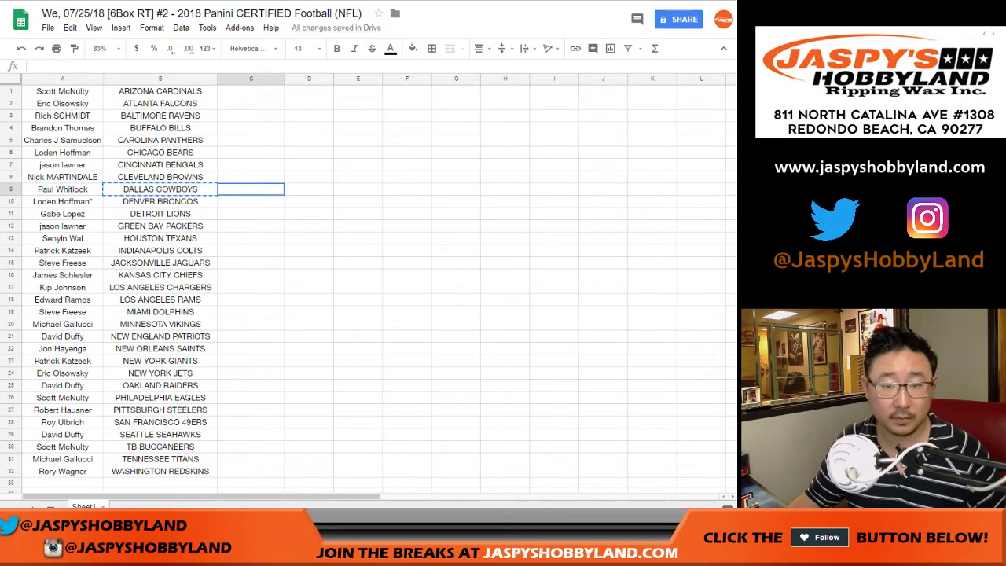
key(ctrl+v)
click(160, 275)
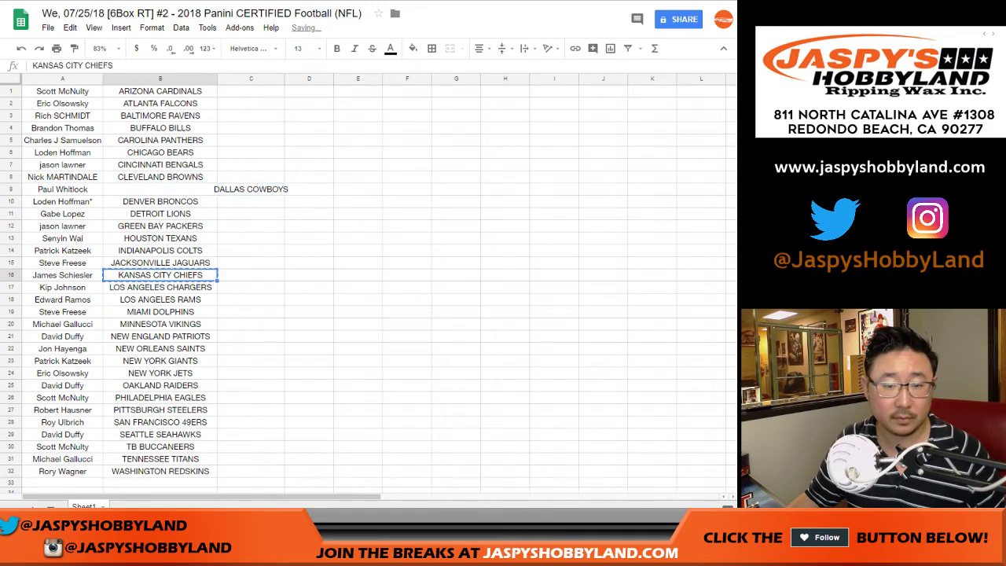
drag(104, 274, 219, 274)
click(161, 275)
key(ctrl+v)
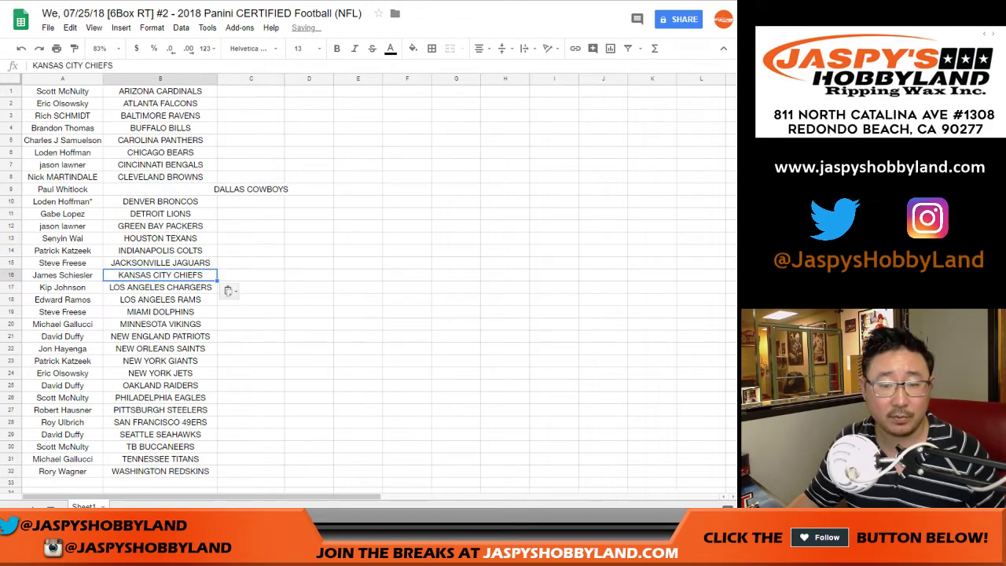
Step: Move DALLAS COWBOYS from C9 back to B9
click(251, 190)
key(ctrl+x)
click(161, 189)
key(ctrl+v)
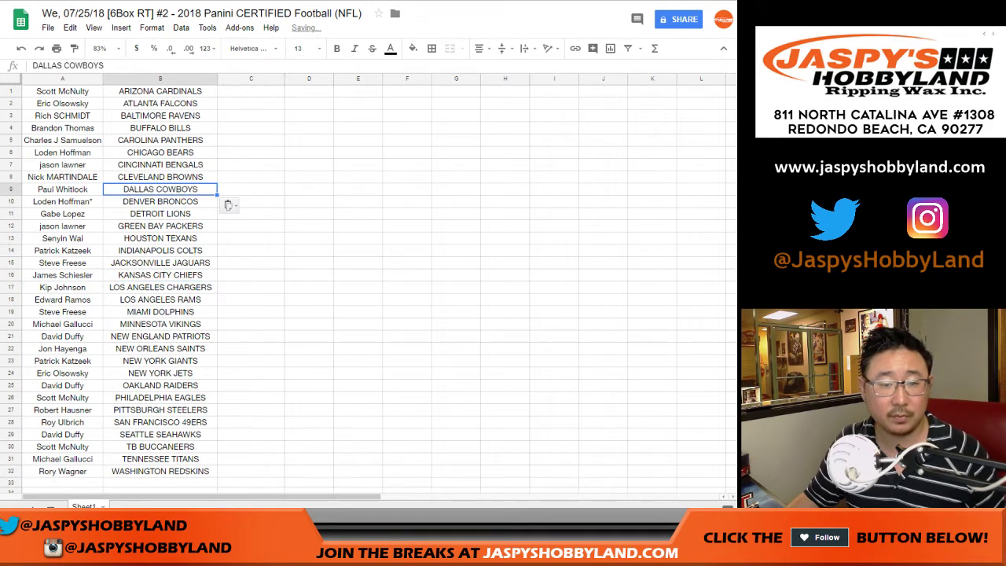
Step: Move the participant names for the Dallas Cowboys and Kansas City Chiefs from A9 and A16 into C9 and C16
click(63, 190)
key(ctrl+x)
click(251, 189)
key(ctrl+v)
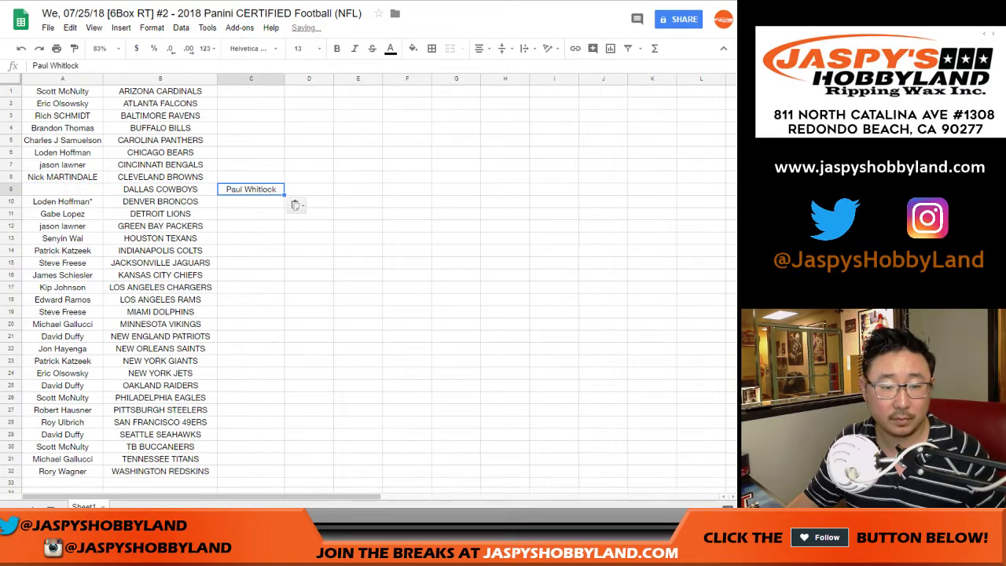
click(62, 275)
key(ctrl+x)
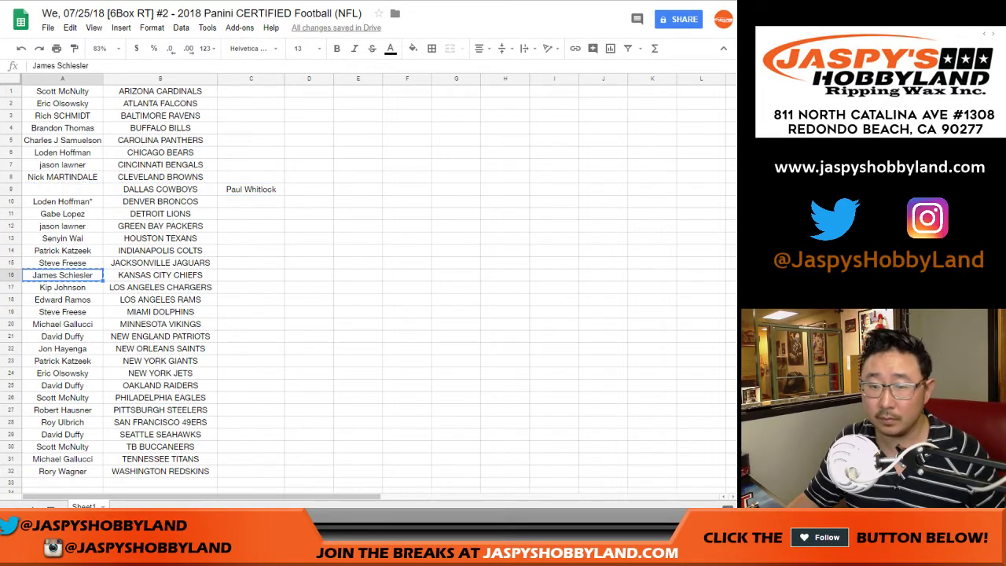
click(251, 275)
key(ctrl+v)
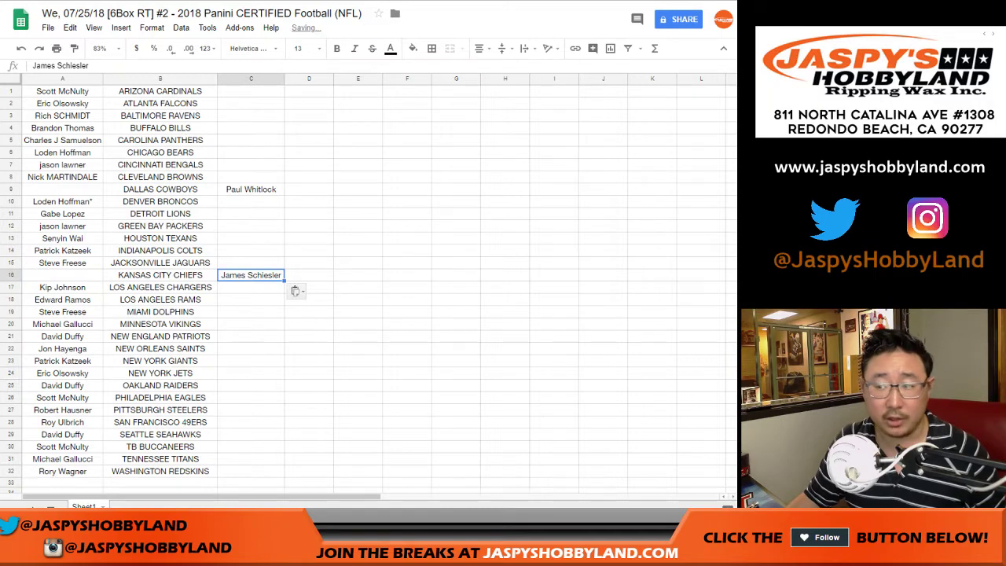
Step: Swap the two traded participants by moving the name in C9 to A16 and the name in C16 to A9
click(251, 189)
key(ctrl+x)
click(63, 275)
key(ctrl+v)
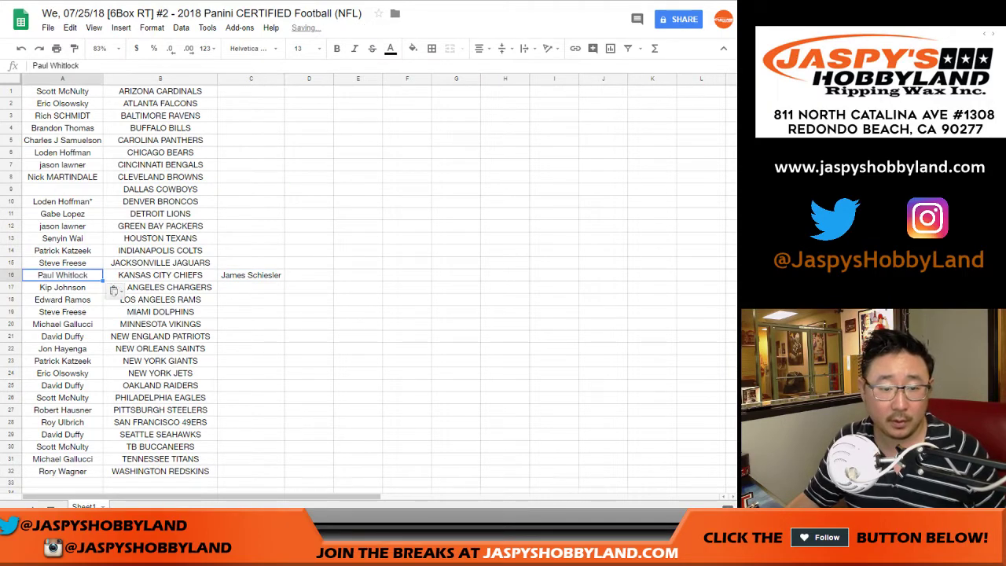
click(250, 275)
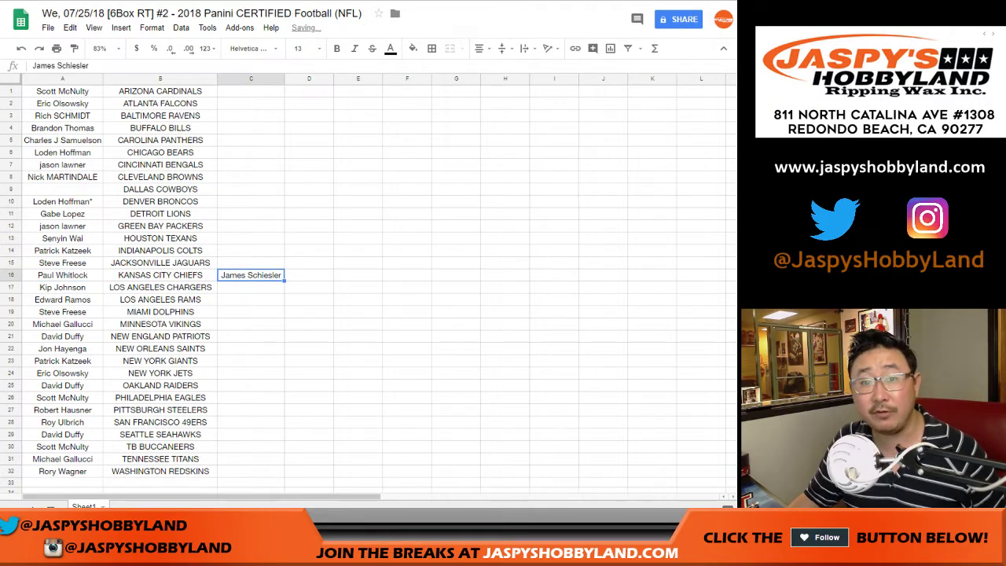
key(ctrl+x)
click(63, 190)
key(ctrl+v)
Step: Mark the Dallas Cowboys in B9 as traded by appending "-T" to the team name
click(161, 189)
key(Return)
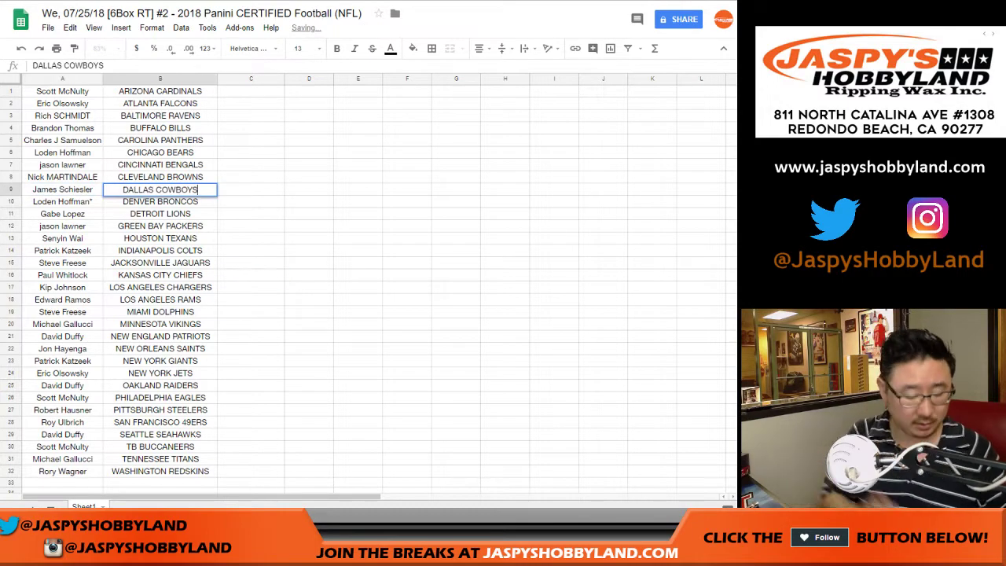
text(-T)
key(Return)
Step: Append "-T" to KANSAS CITY CHIEFS in B16 to mark the team as traded
key(Down)
key(Down)
key(Down)
key(Down)
key(Down)
key(Down)
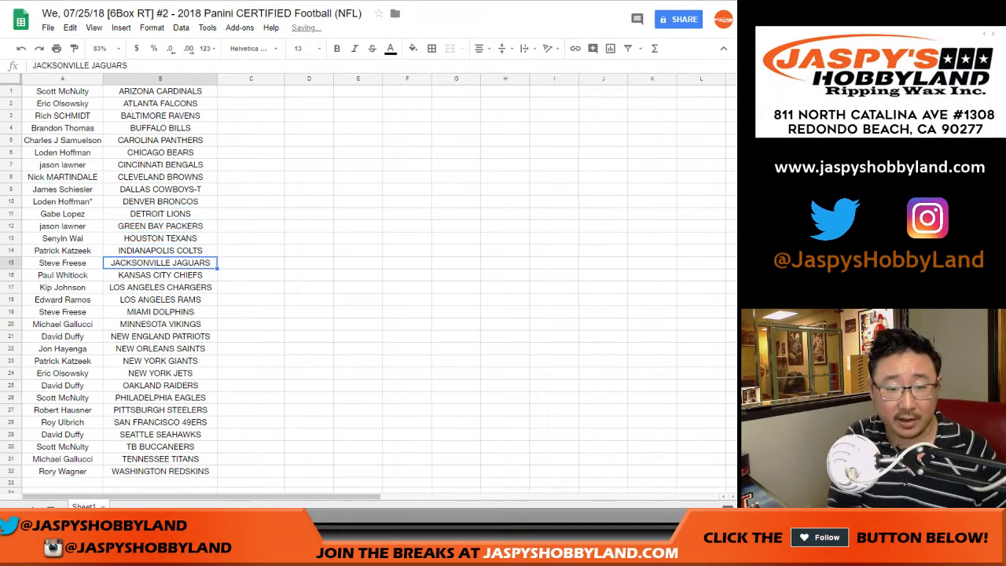
key(Return)
text(-T)
key(Return)
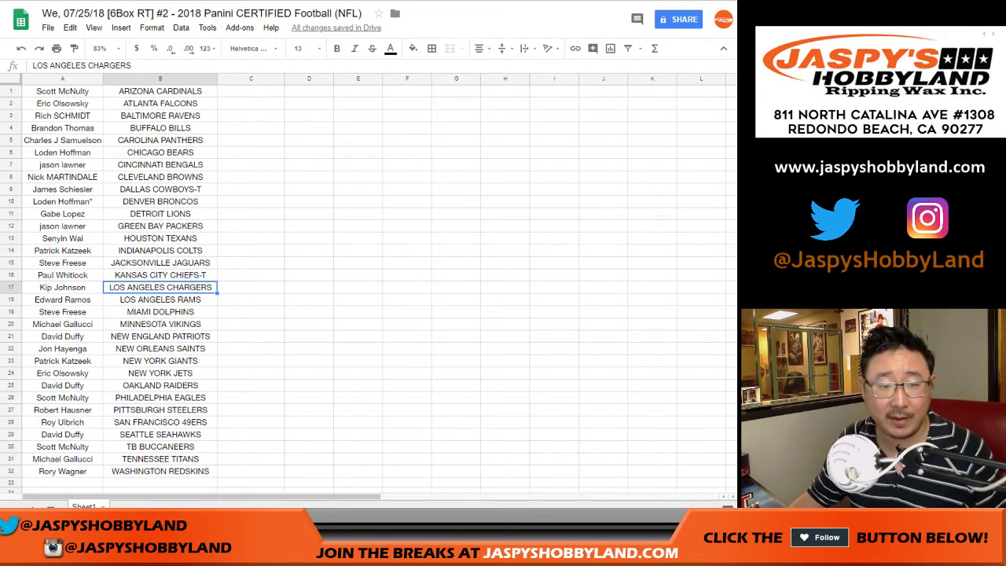
click(11, 201)
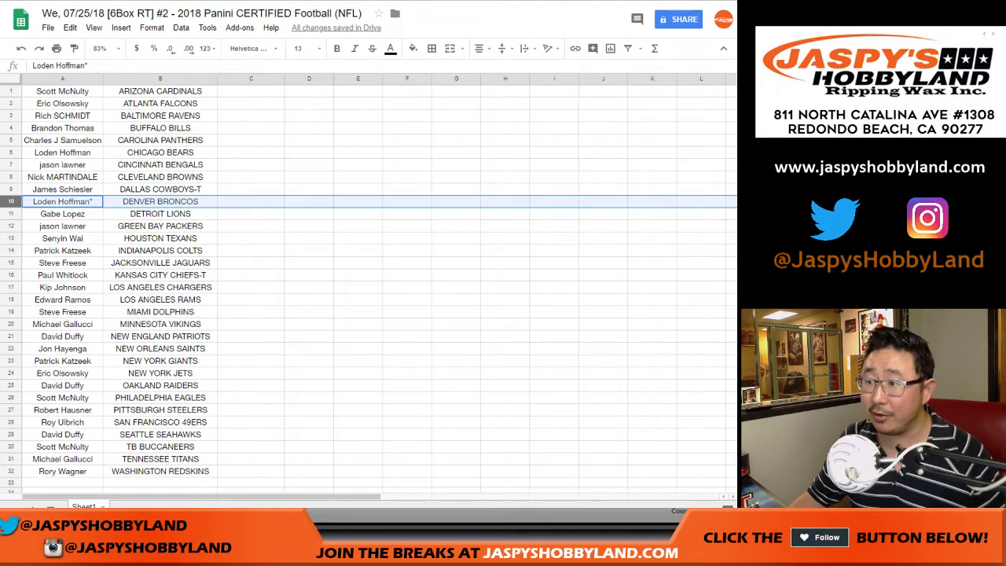
click(250, 91)
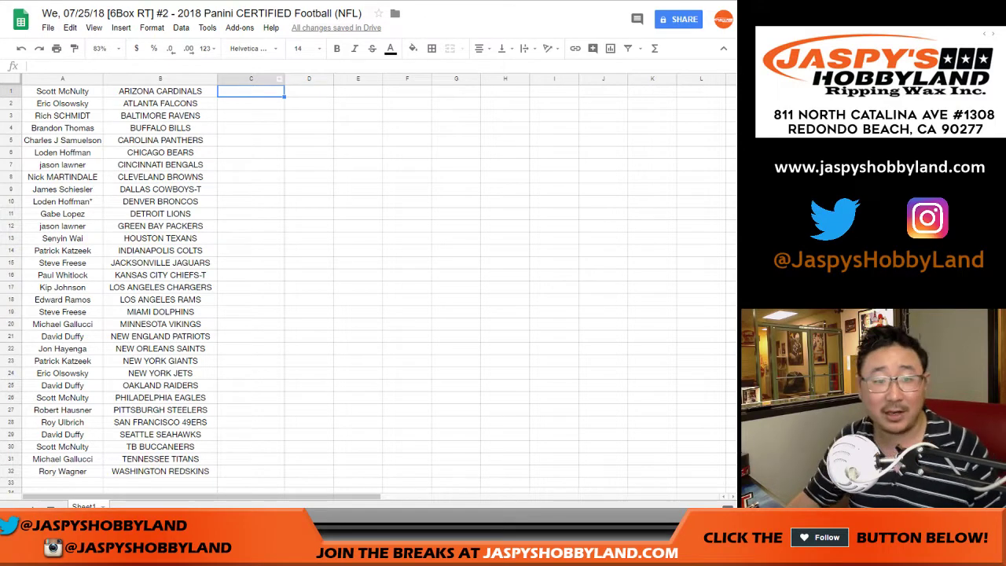
Step: Apply borders to all cells of the participant and team list in A1:B32 and center it horizontally
click(63, 91)
scroll(160, 377, down, 2)
shift+click(161, 385)
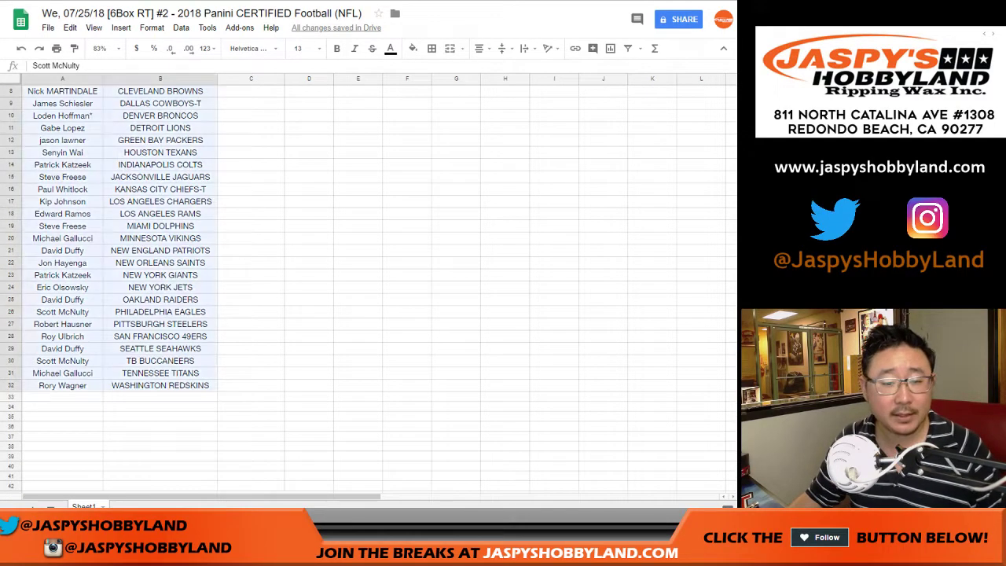
scroll(160, 385, up, 2)
click(431, 48)
click(440, 69)
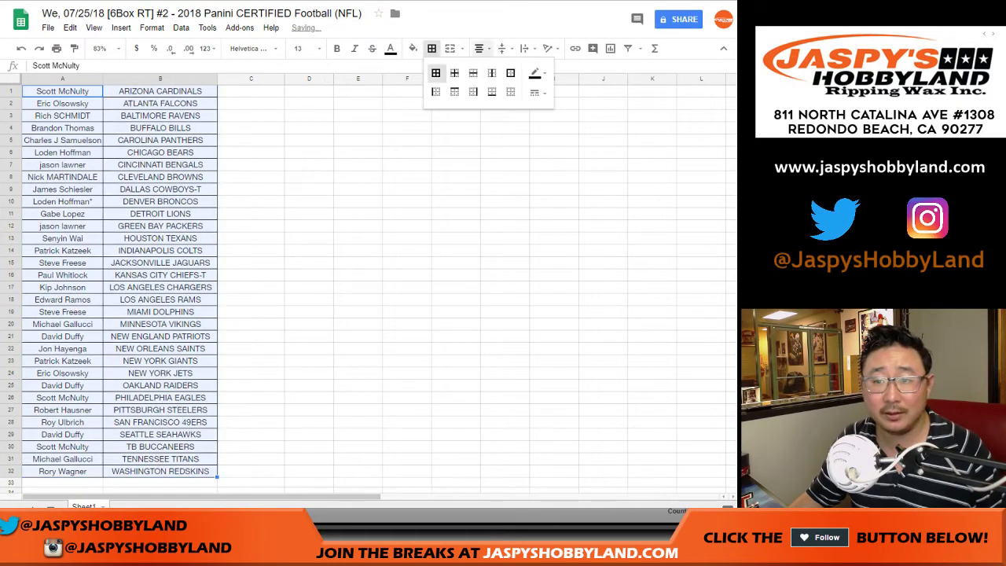
click(479, 48)
click(499, 69)
Step: Print one copy of the current sheet in portrait on Letter paper, fitted to width with narrow margins
click(56, 48)
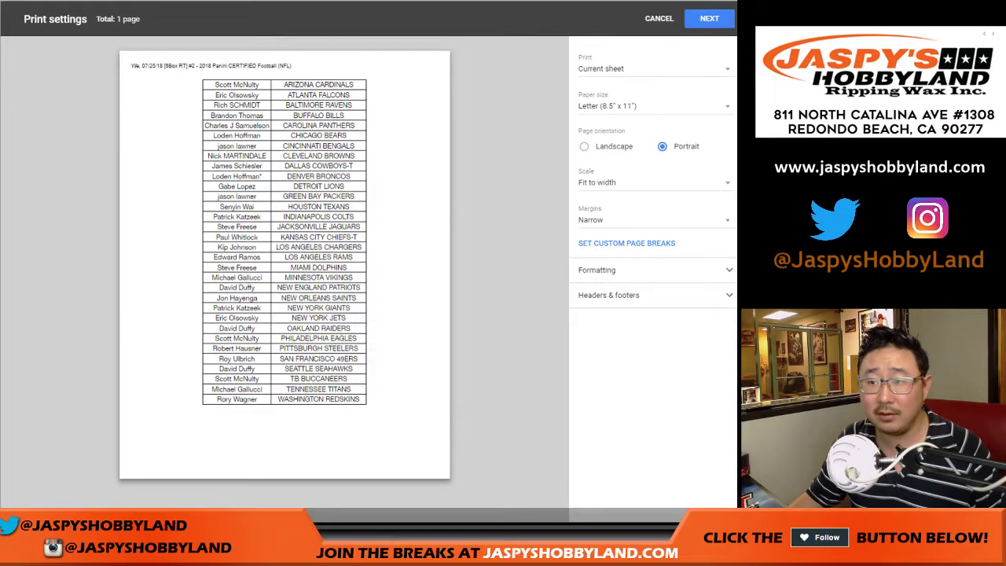
click(708, 18)
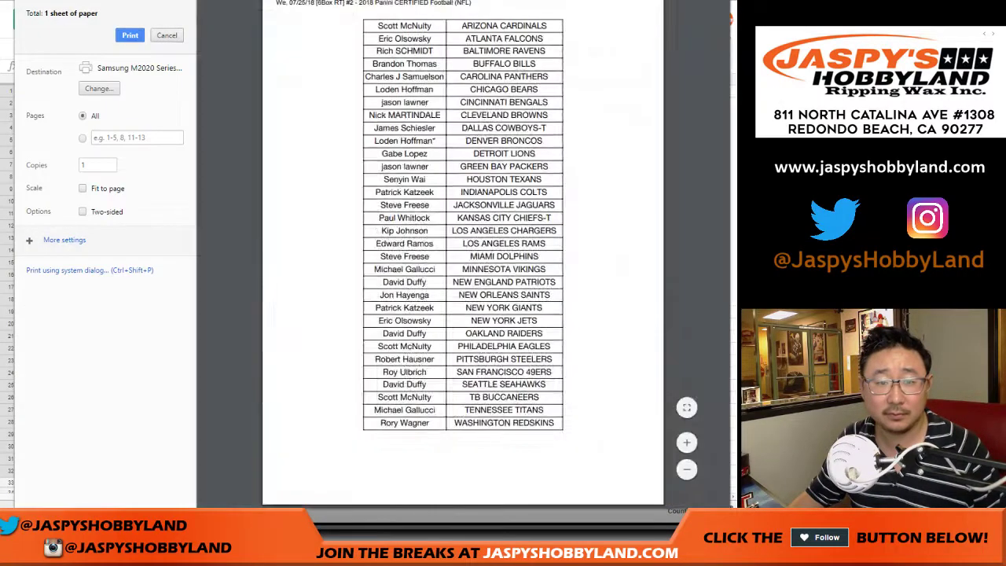
click(139, 34)
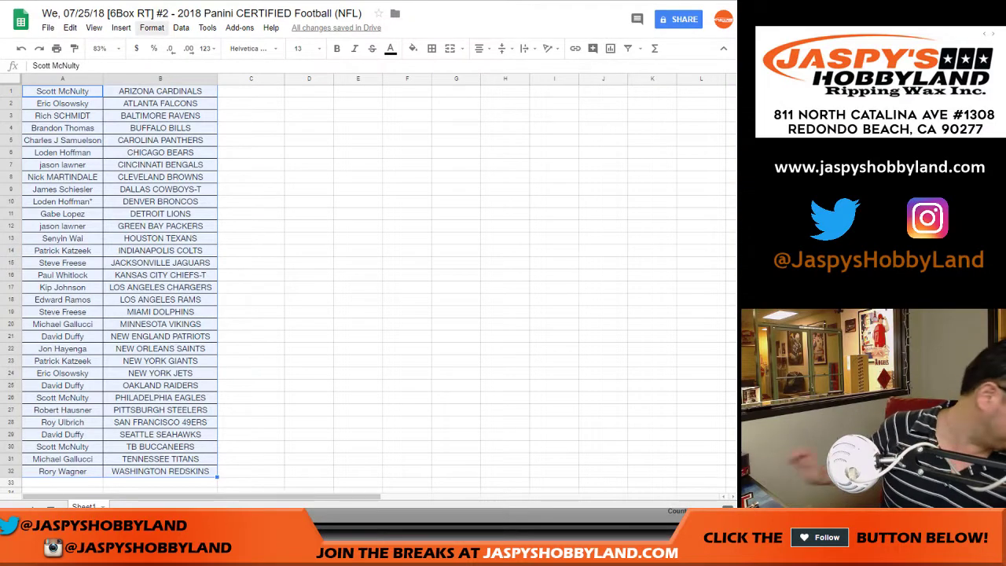